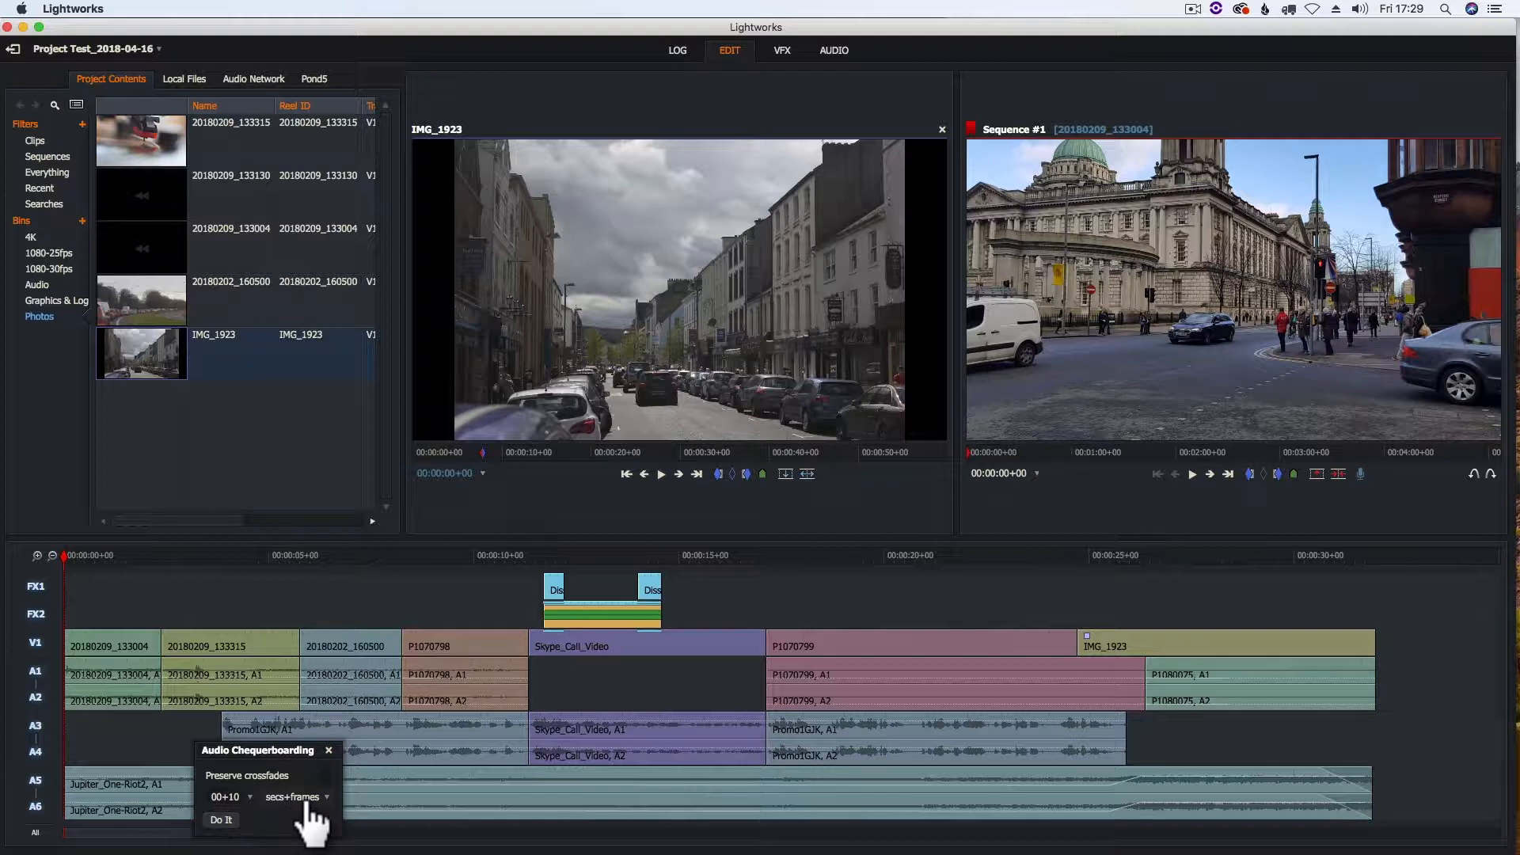
# Chequerboard the sequence's audio with 00+10 secs+frames crossfades preserved, and inspect the clip overlap at the first cut
pyautogui.click(227, 820)
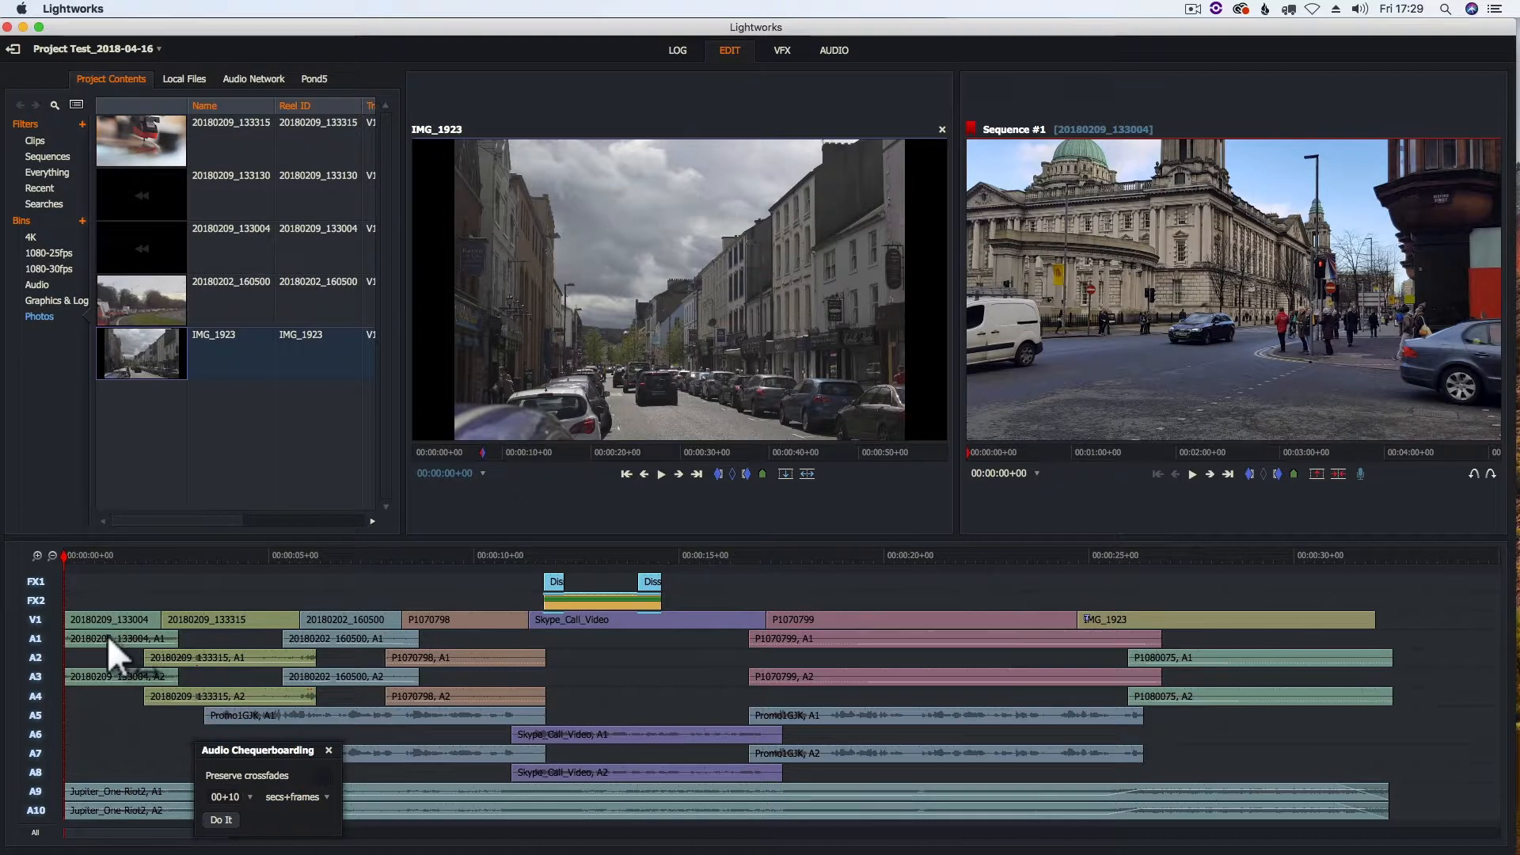
pyautogui.click(329, 750)
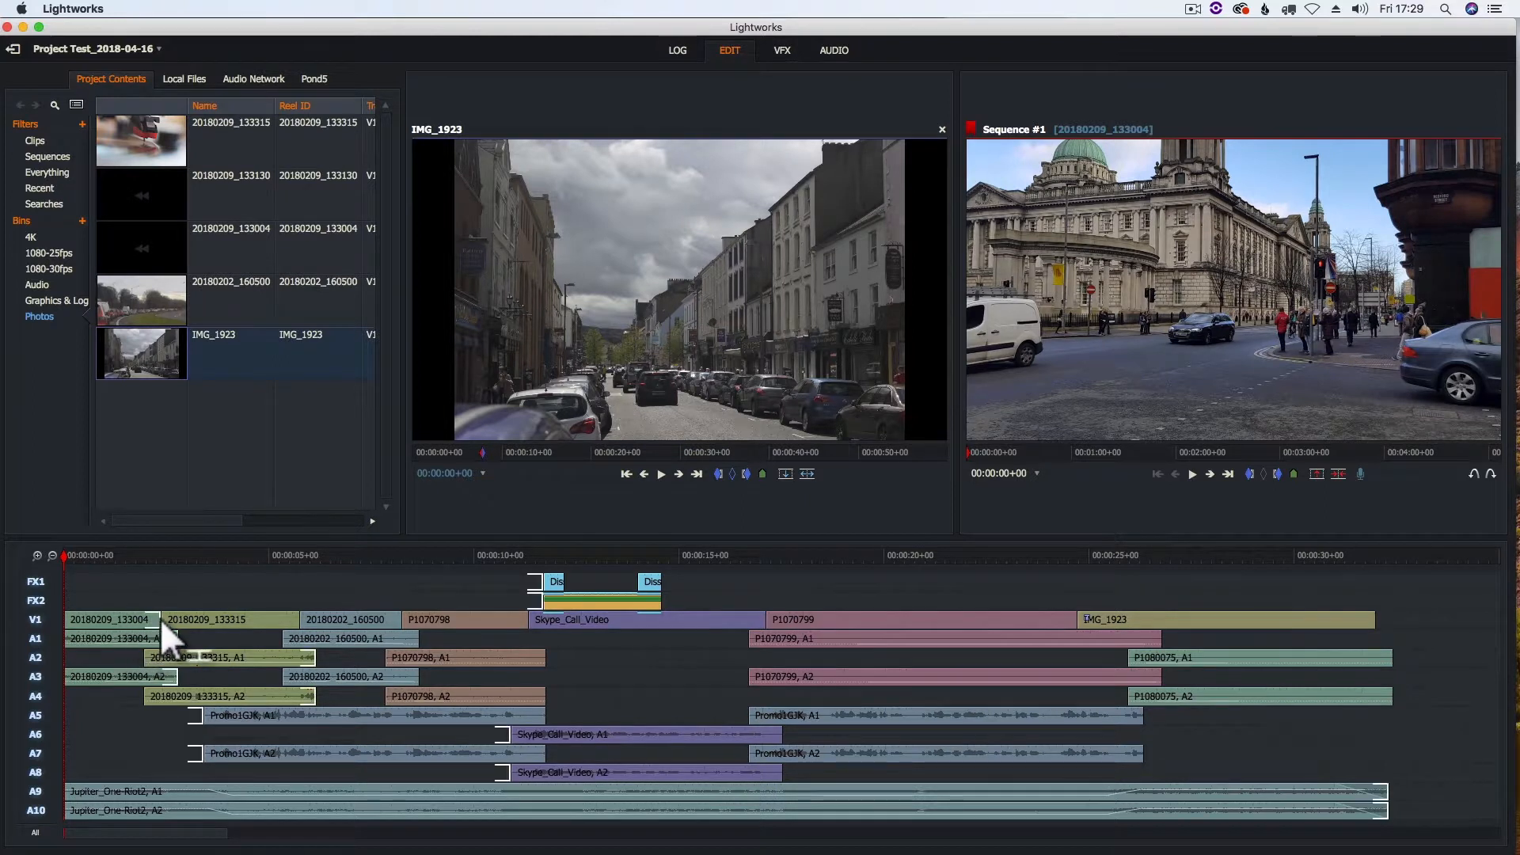
pyautogui.click(160, 554)
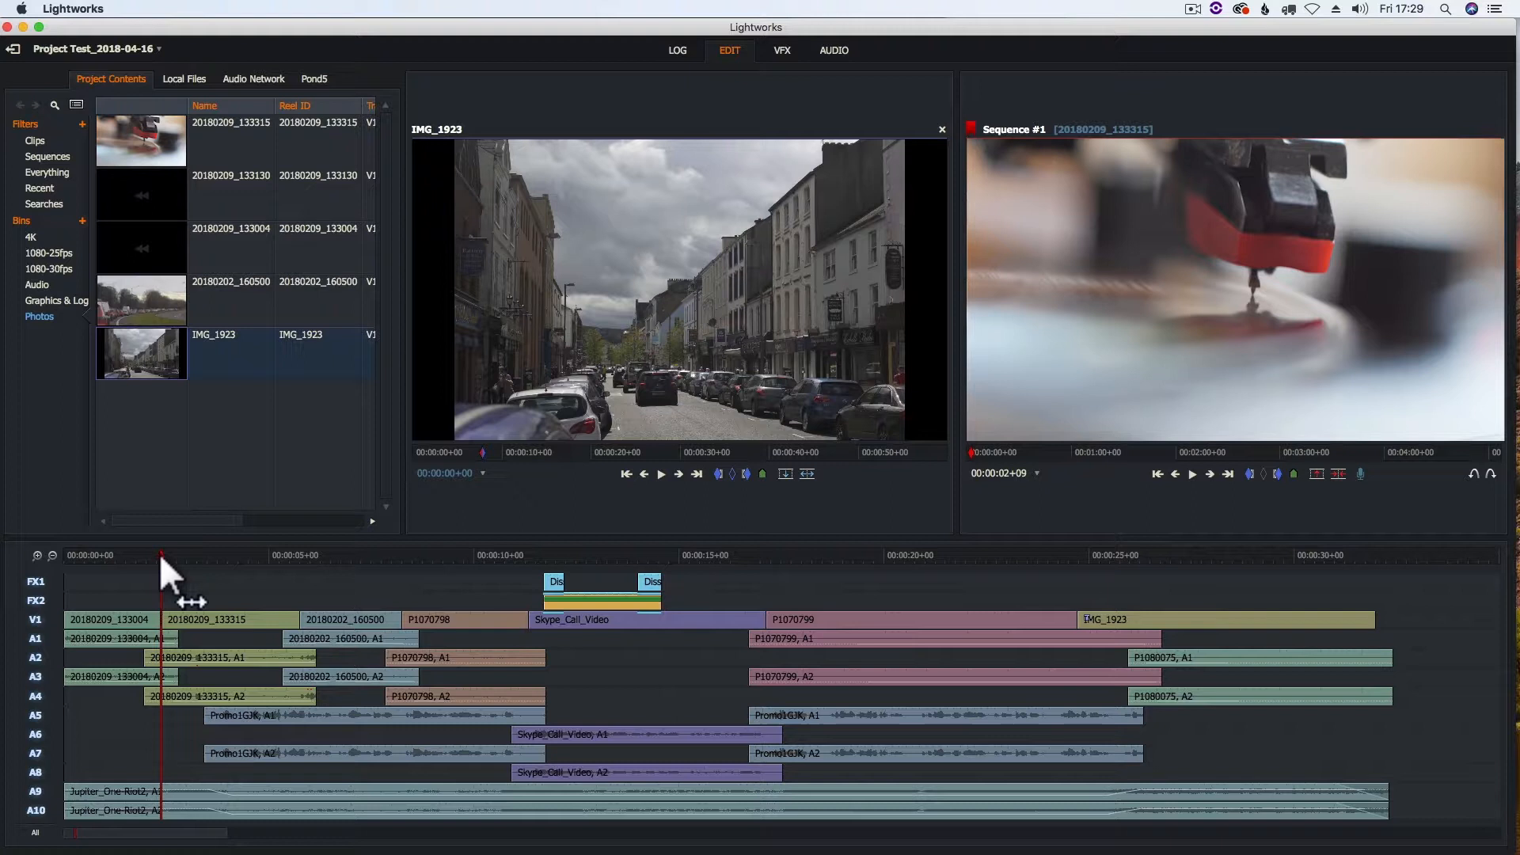
pyautogui.press('Up')
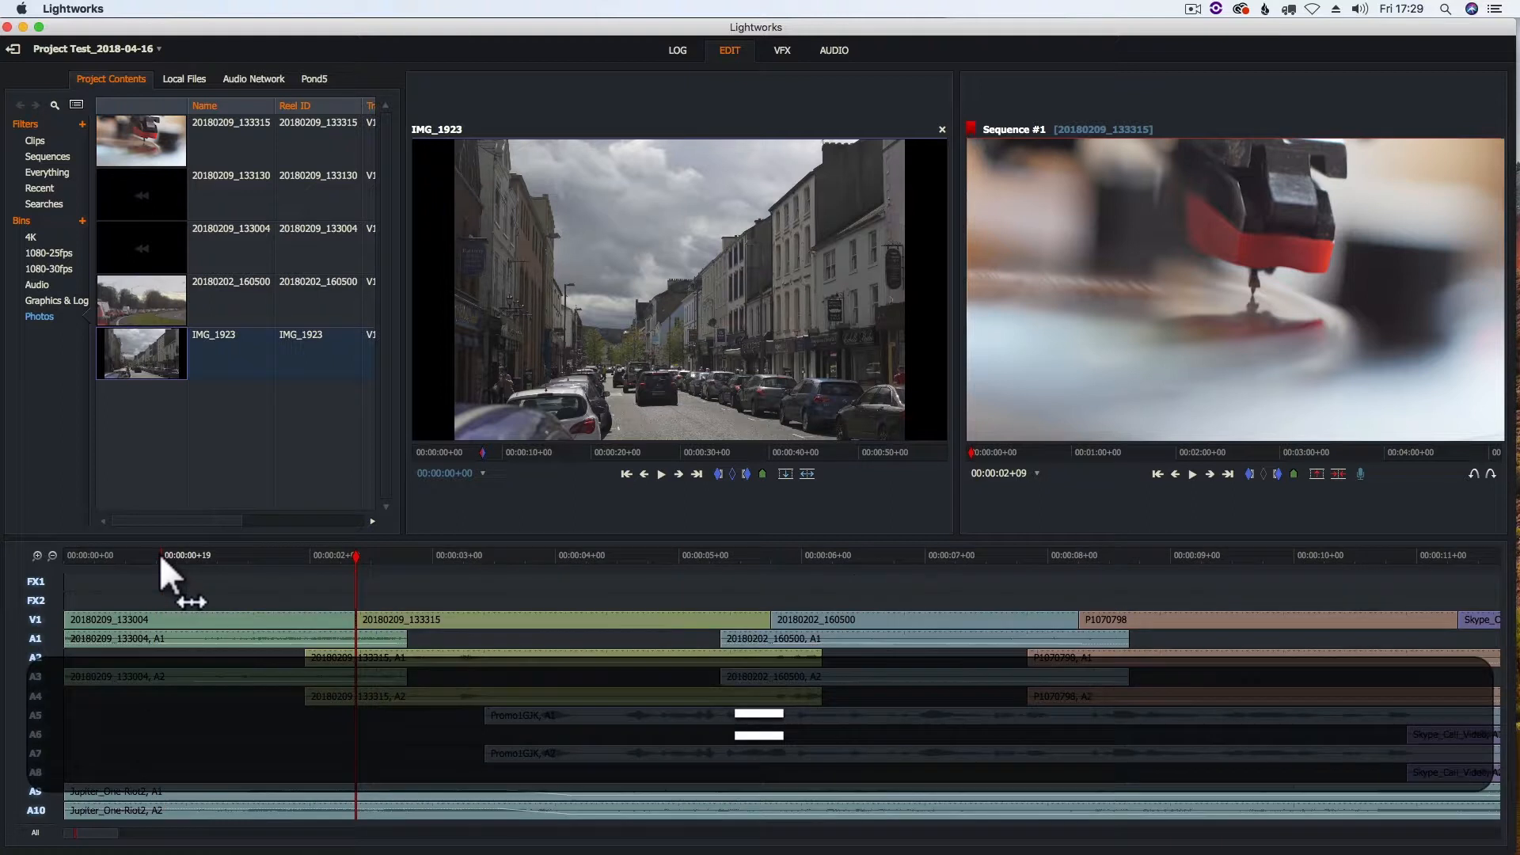
pyautogui.press('=')
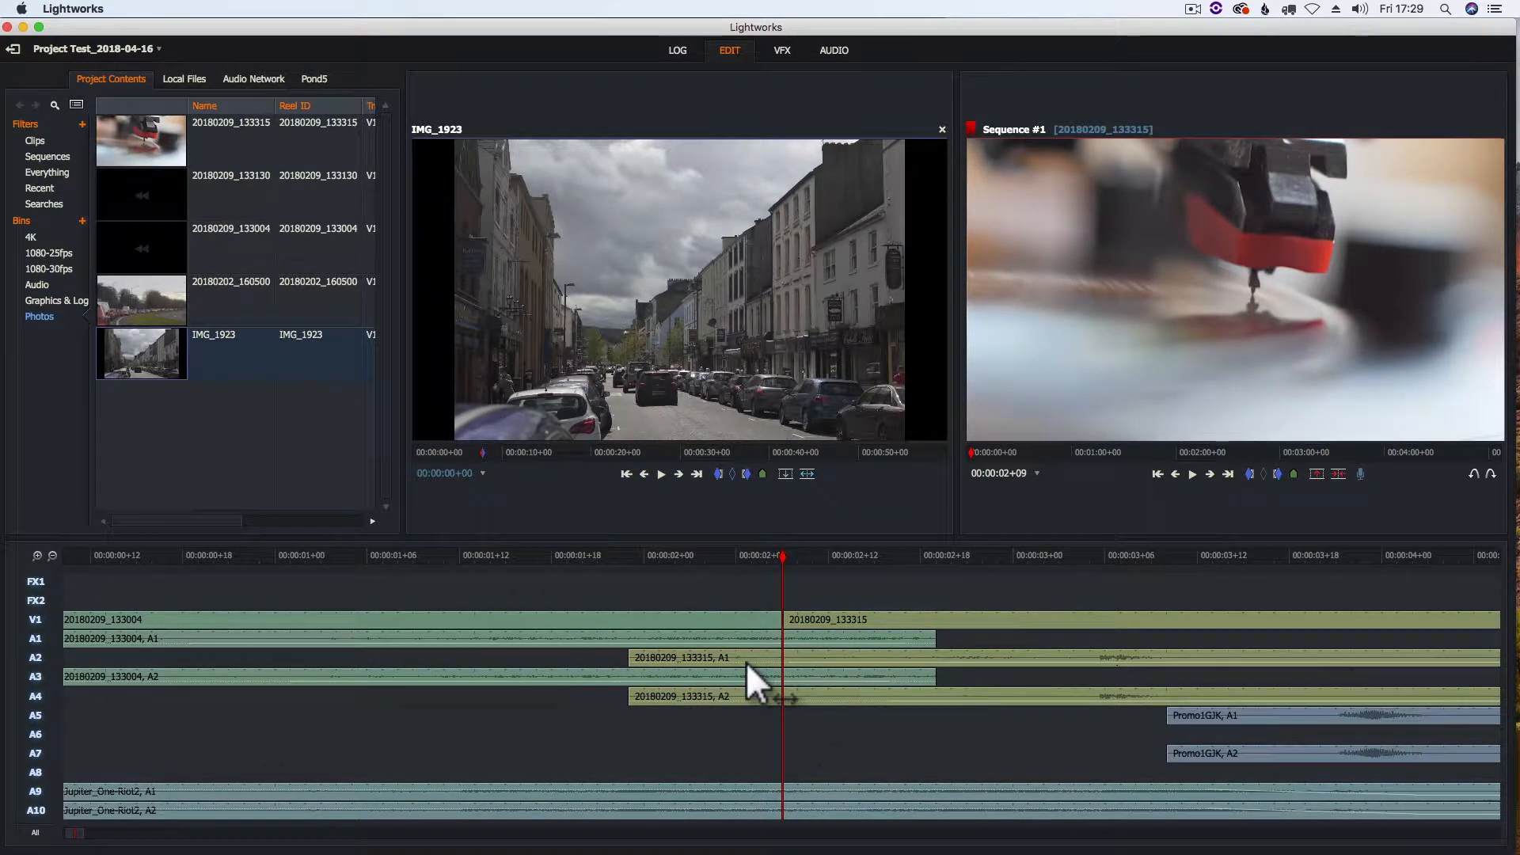
pyautogui.press('-')
pyautogui.press('-')
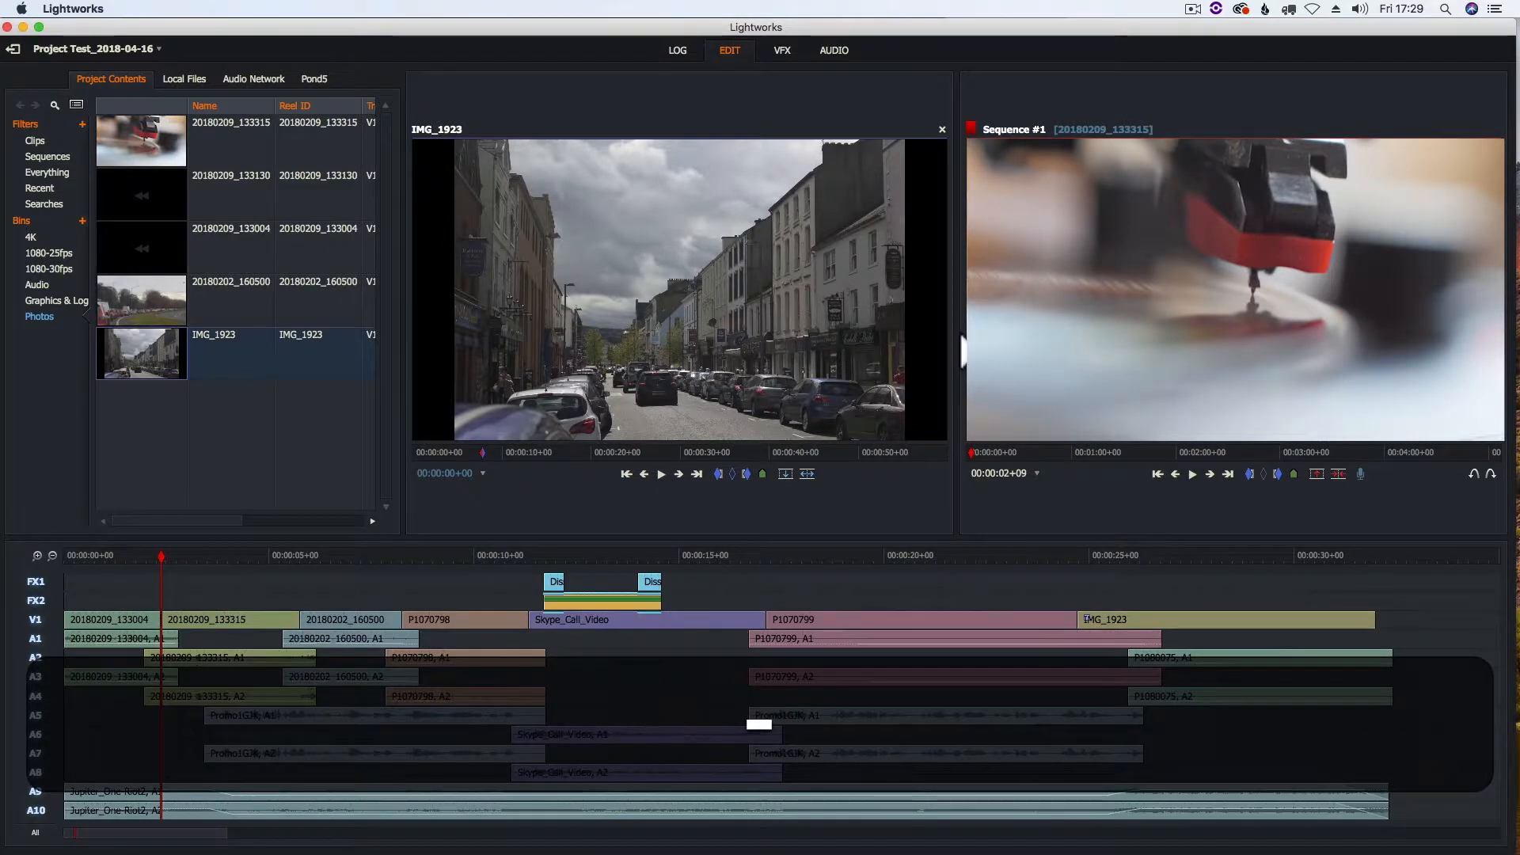
# Crossfade 20180209_133004 (A1, A3) into 20180209_133315 (A2, A4) around the first cut, and fade in the first Promo1GJK clip on A5 and A7
pyautogui.click(830, 46)
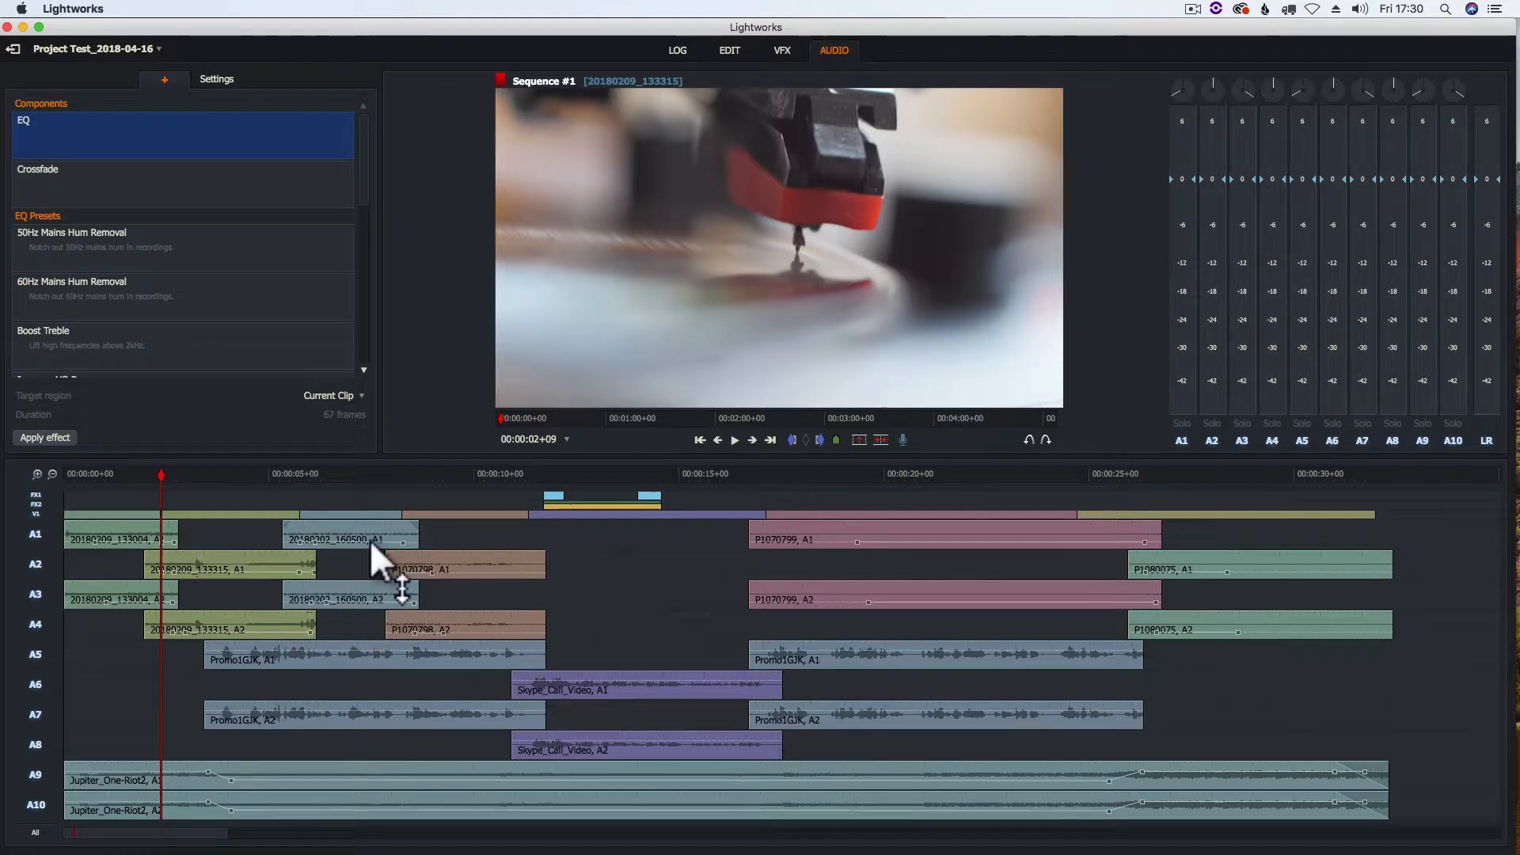
pyautogui.press('=')
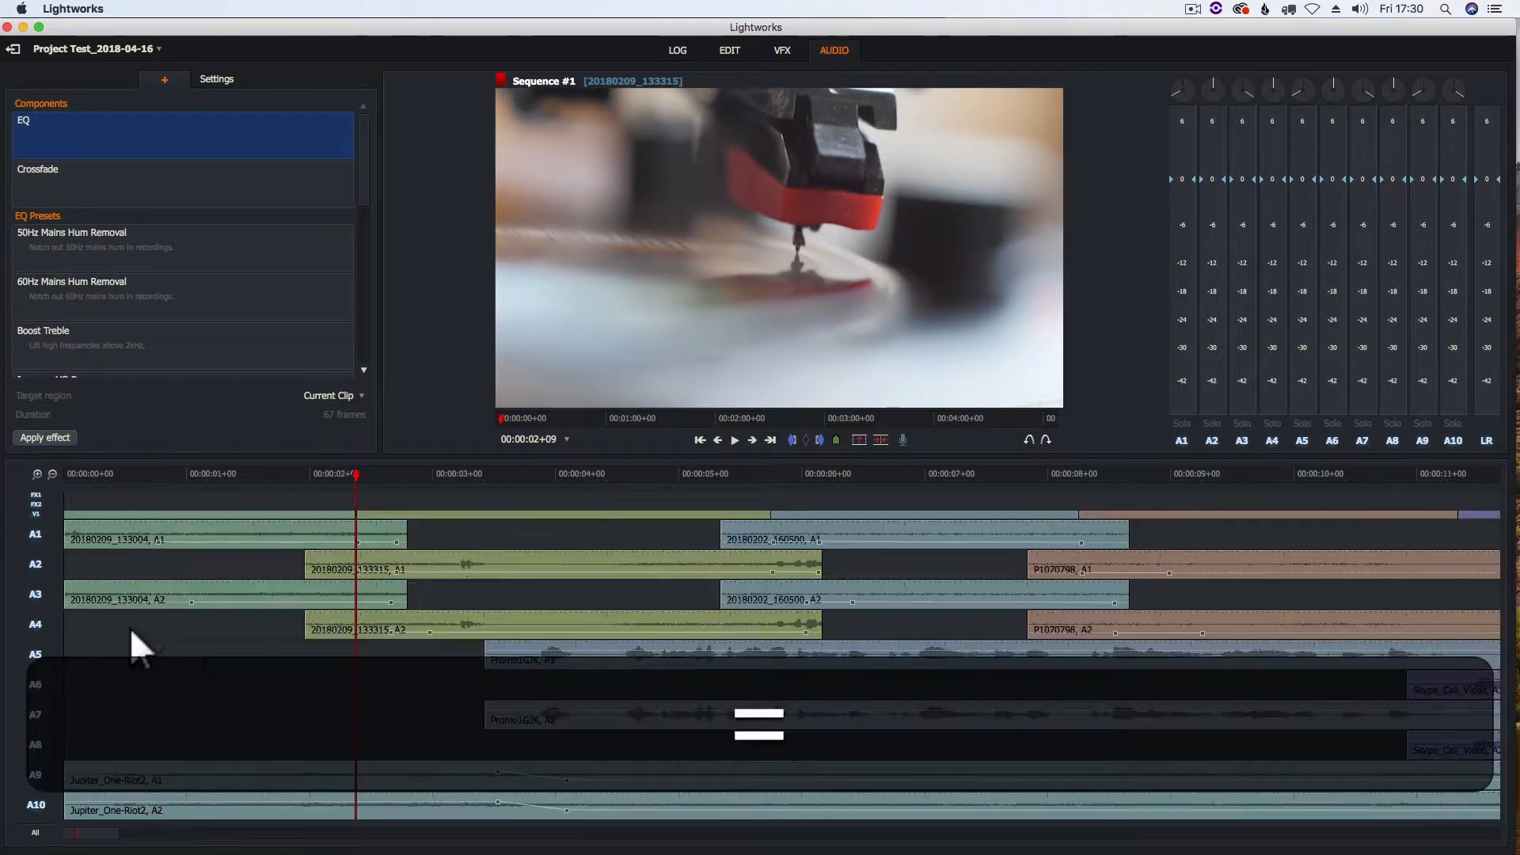
pyautogui.moveTo(929, 524); pyautogui.dragTo(807, 526)
pyautogui.moveTo(930, 584); pyautogui.dragTo(786, 587)
pyautogui.moveTo(630, 614); pyautogui.dragTo(771, 616)
pyautogui.moveTo(633, 550); pyautogui.dragTo(771, 562)
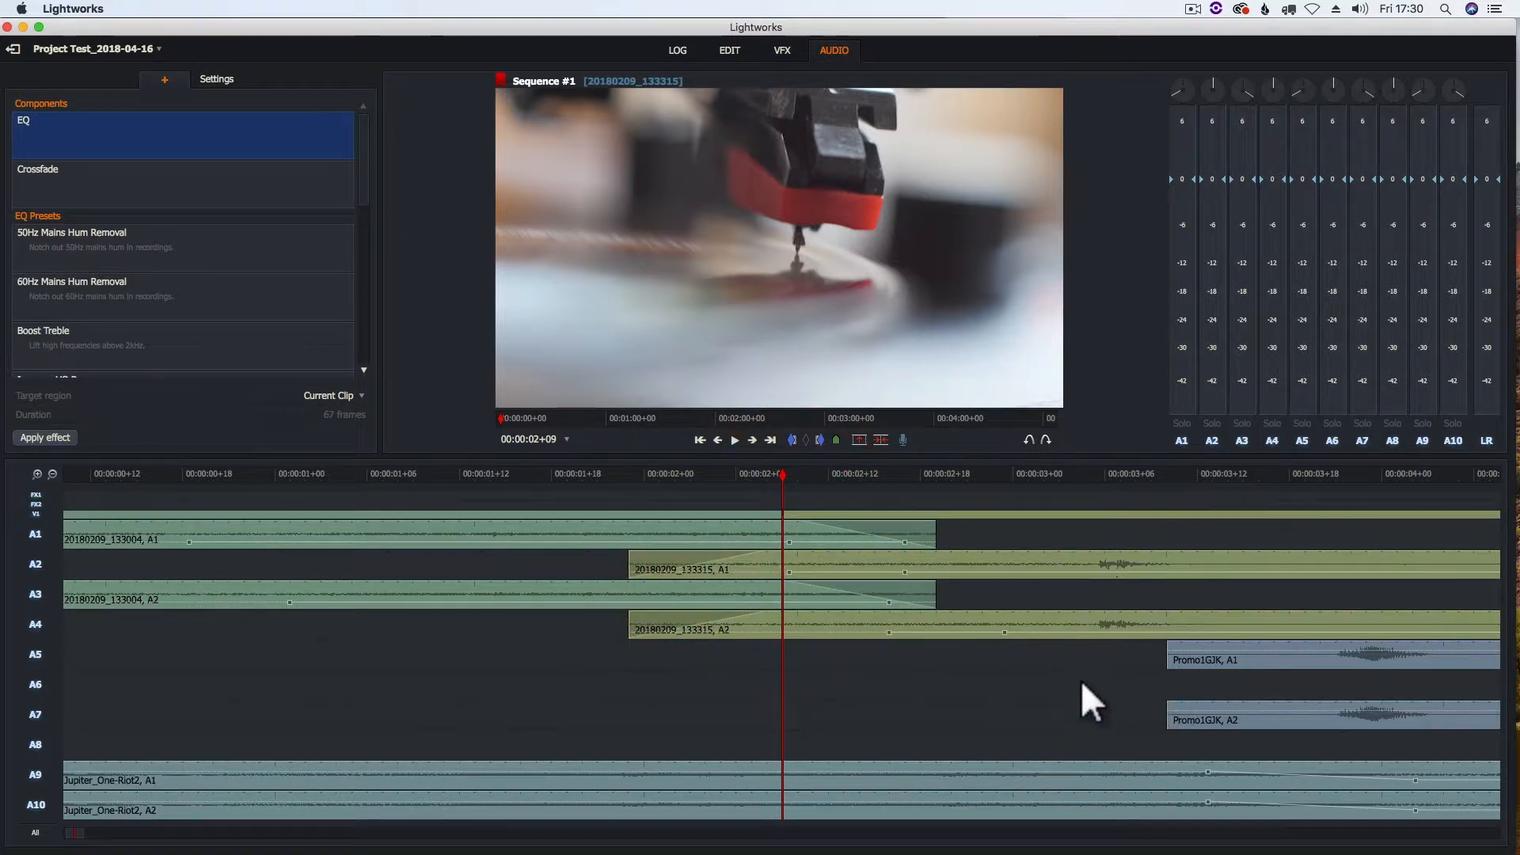
pyautogui.moveTo(1169, 646); pyautogui.dragTo(1268, 652)
pyautogui.moveTo(1169, 703); pyautogui.dragTo(1241, 706)
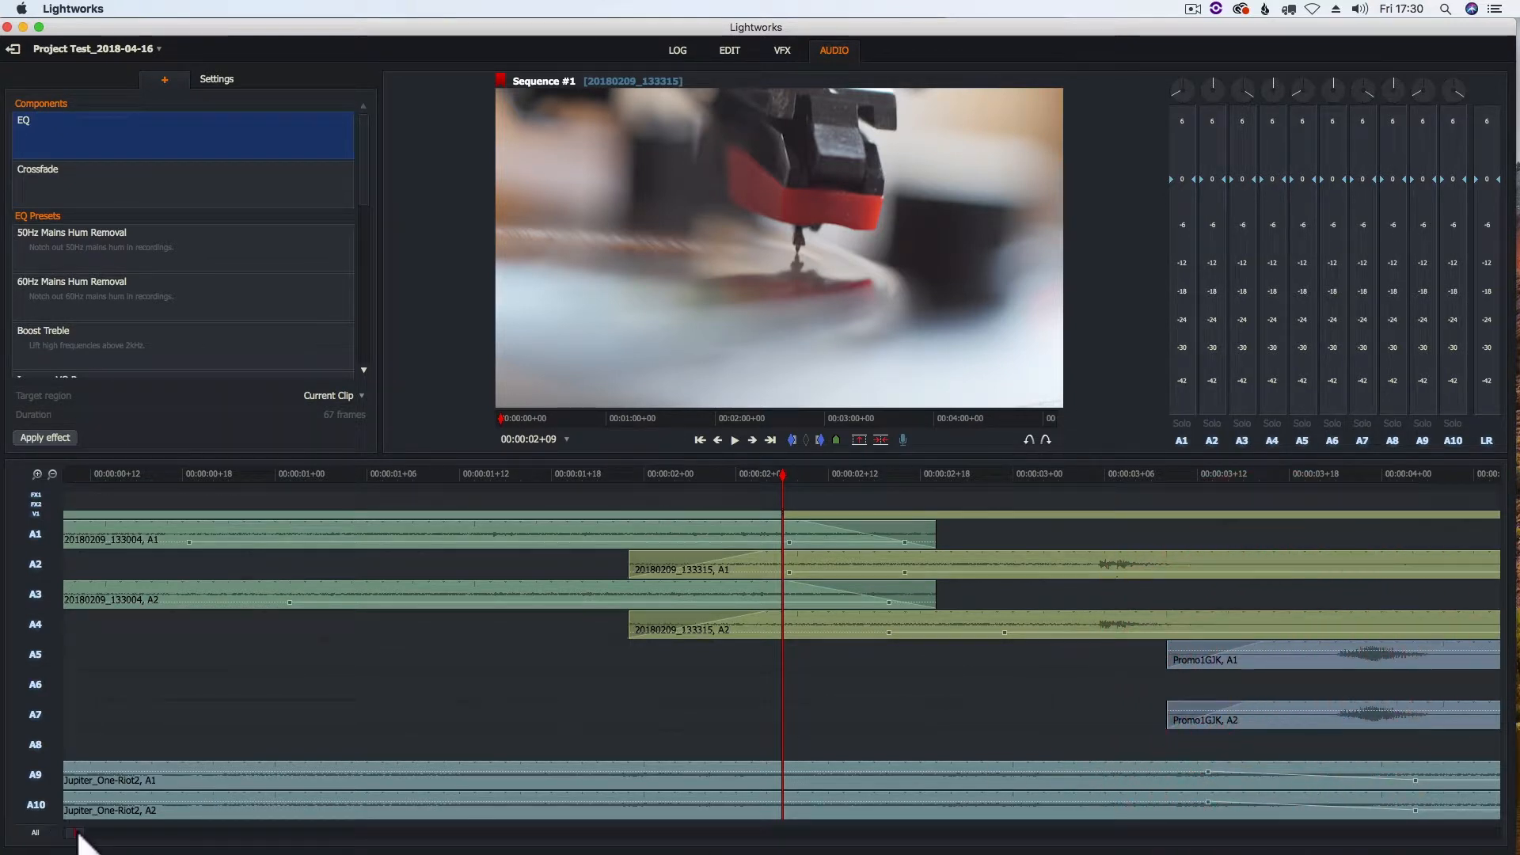
# Crossfade 20180209_133315 (A2, A4) into 20180202_160500 (A1, A3) around their cut and play back the transition
pyautogui.moveTo(79, 835); pyautogui.dragTo(91, 833)
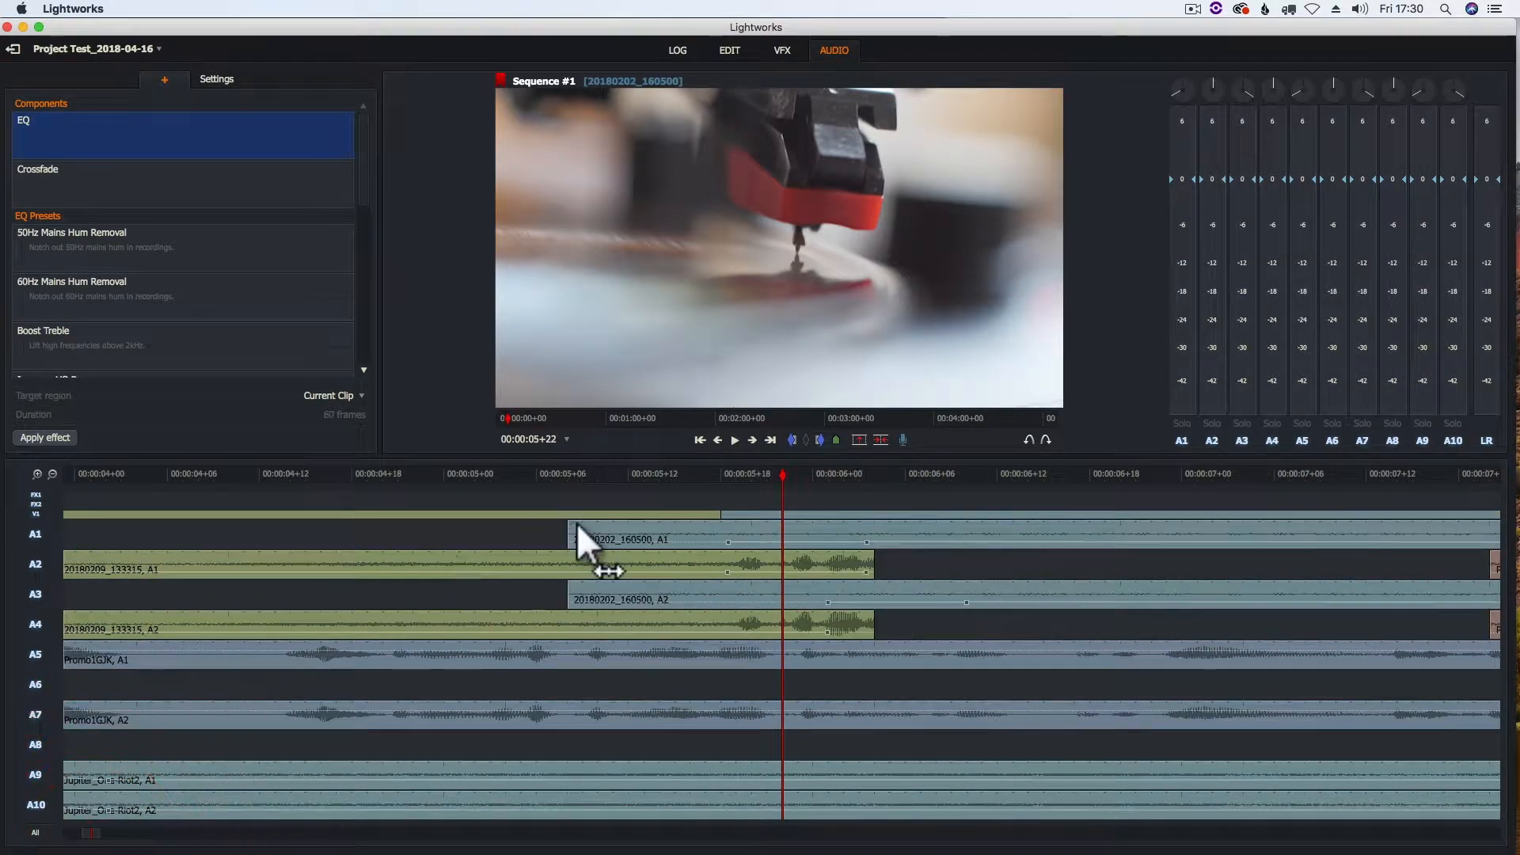
pyautogui.moveTo(571, 526); pyautogui.dragTo(669, 522)
pyautogui.moveTo(571, 583); pyautogui.dragTo(677, 583)
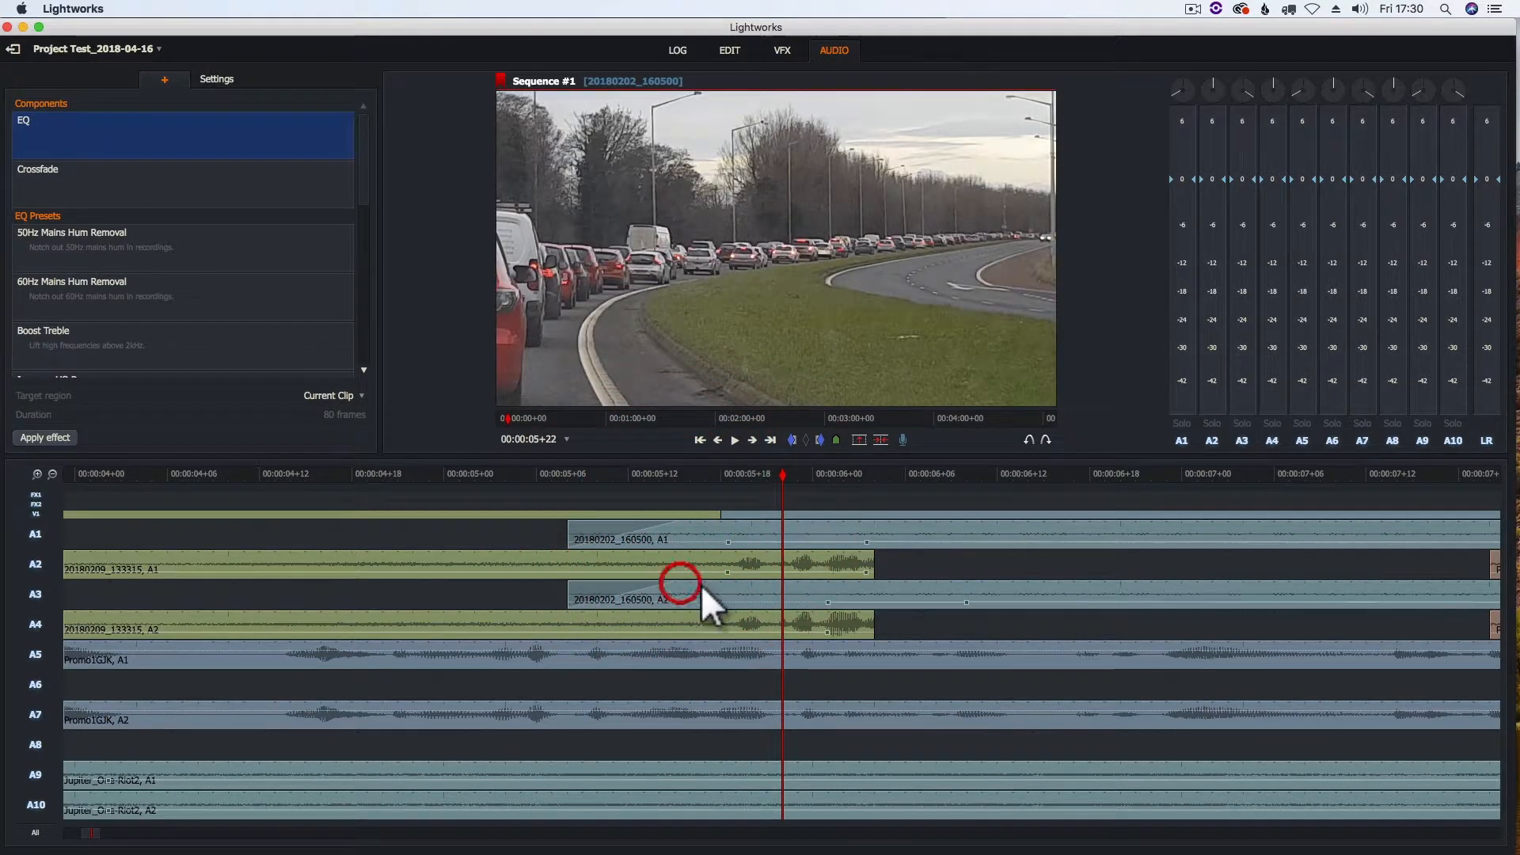
pyautogui.moveTo(869, 550); pyautogui.dragTo(742, 557)
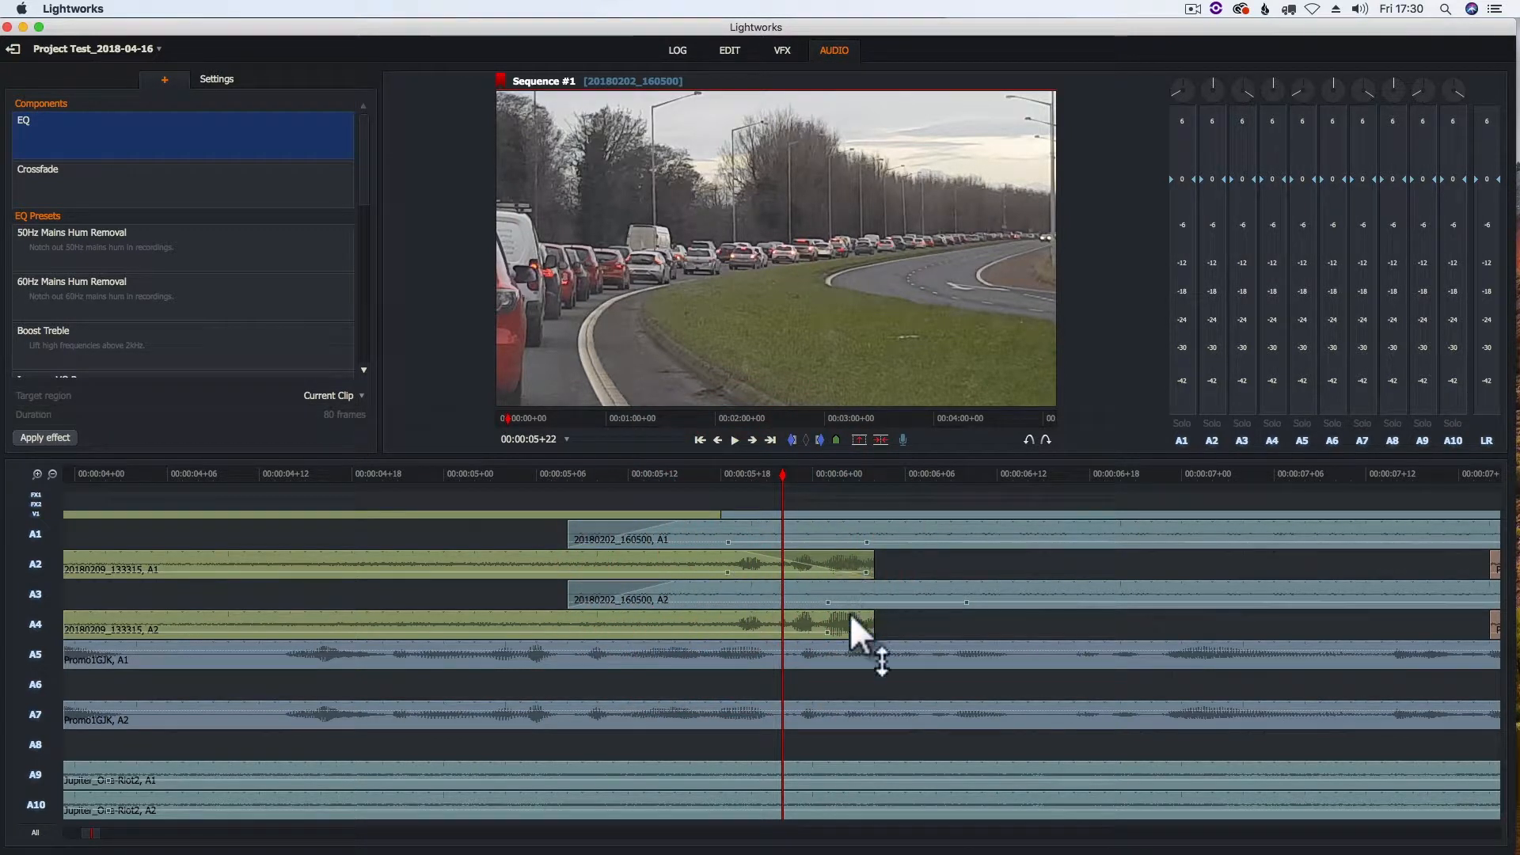
pyautogui.moveTo(867, 614); pyautogui.dragTo(744, 628)
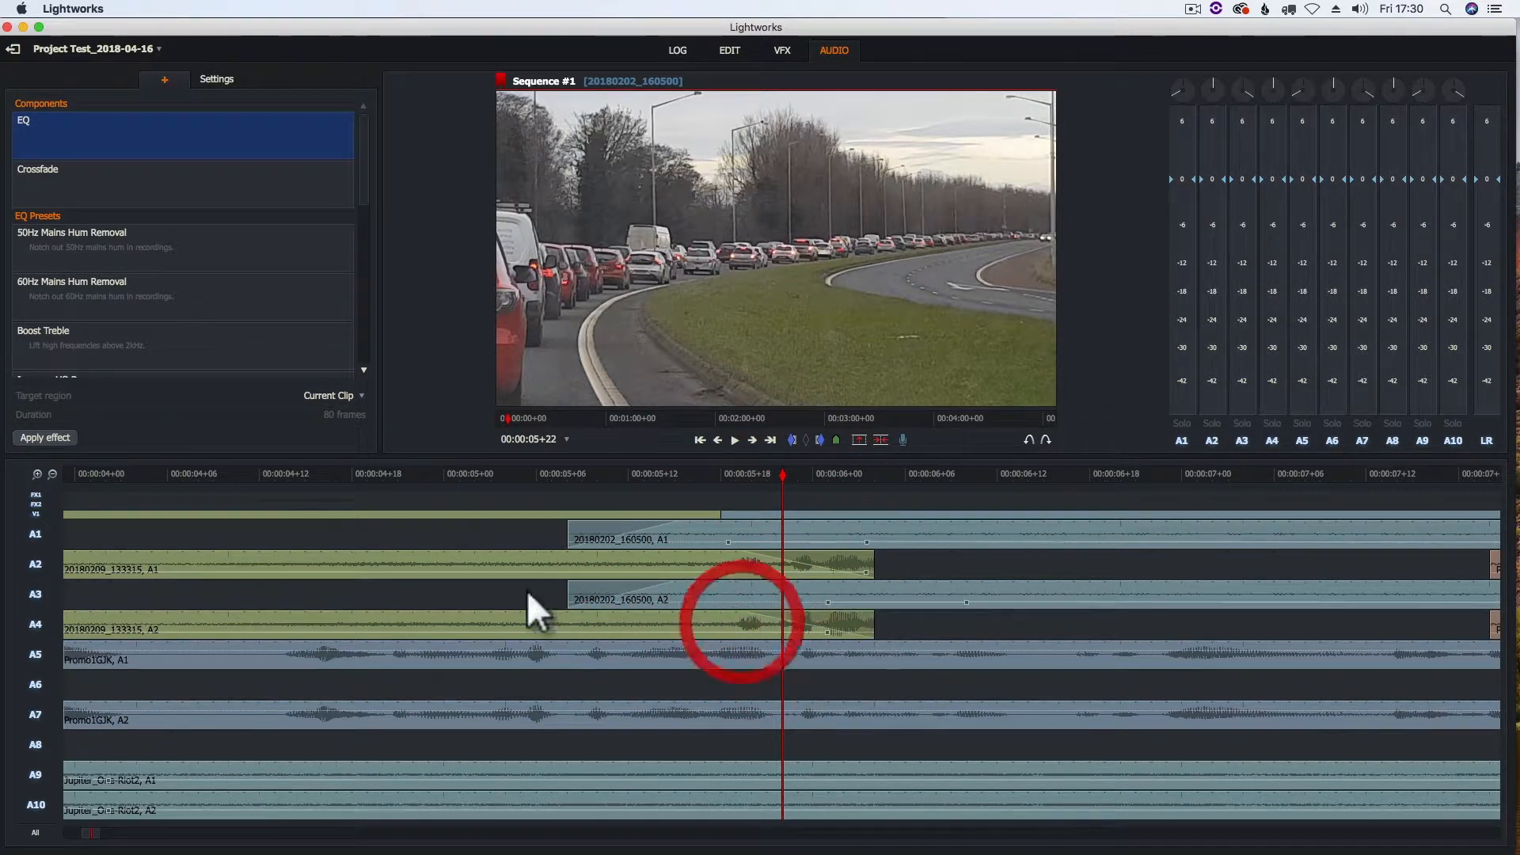
pyautogui.click(435, 472)
pyautogui.press('space')
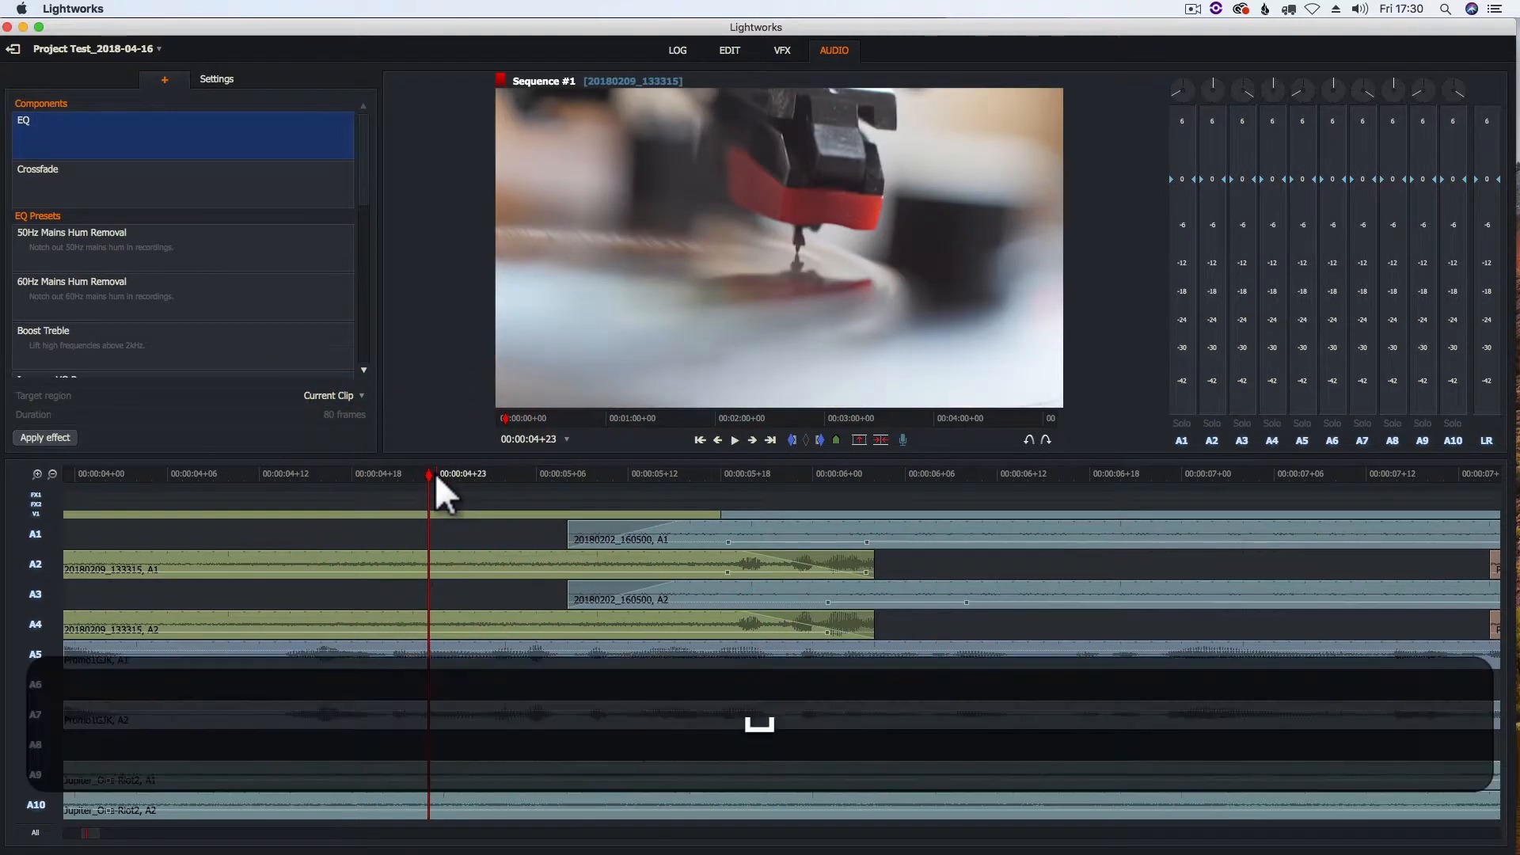
pyautogui.press('space')
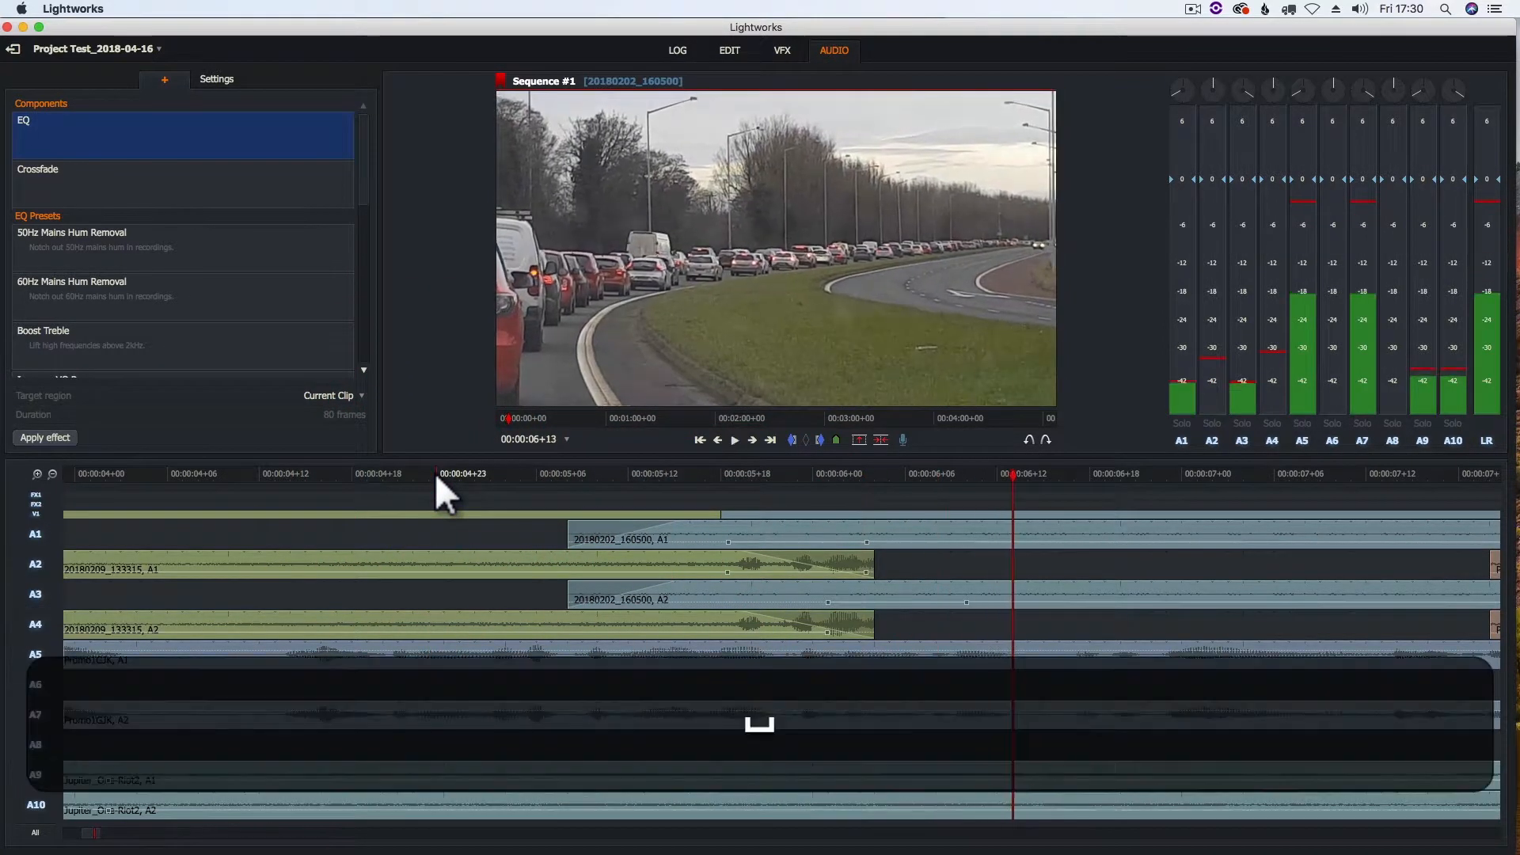
pyautogui.click(385, 473)
pyautogui.press('space')
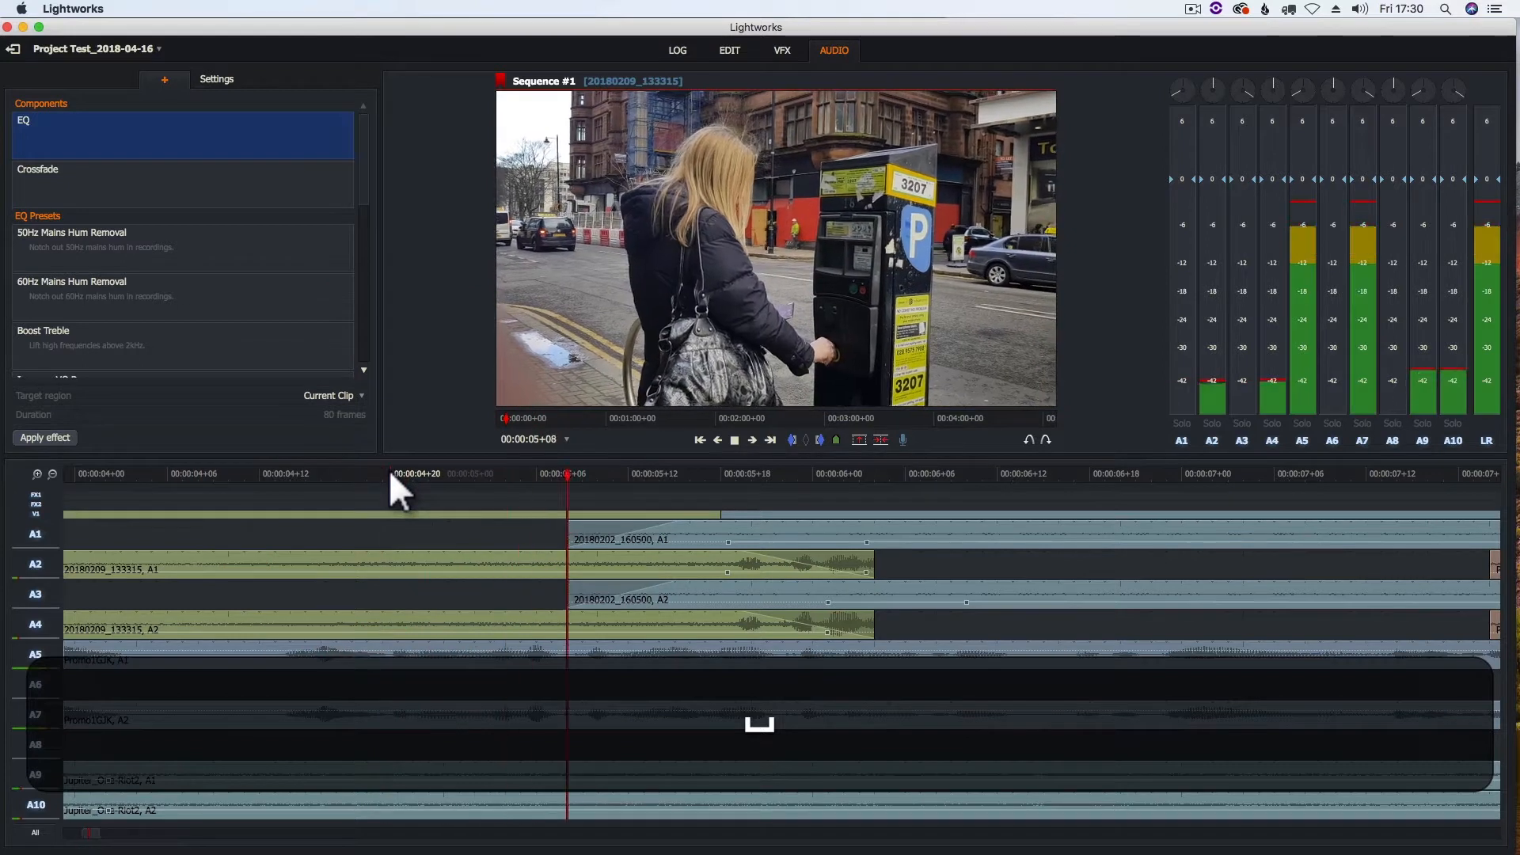
pyautogui.press('space')
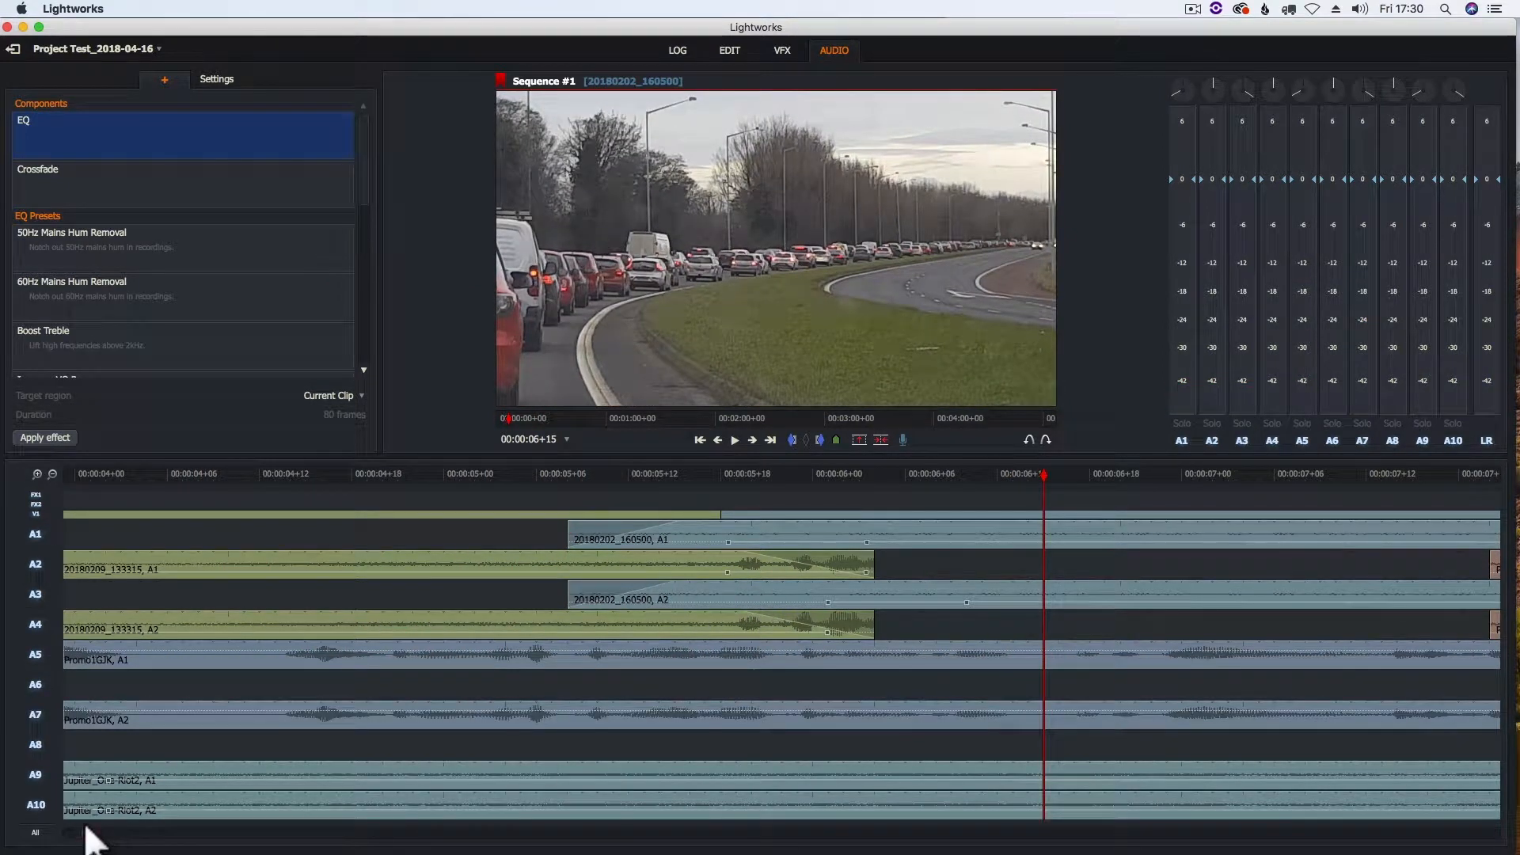
# Fade out the end of 20180202_160500 on A1 and A3 and fade in the start of P1070798 on A2 and A4
pyautogui.moveTo(94, 836); pyautogui.dragTo(112, 831)
pyautogui.moveTo(790, 524); pyautogui.dragTo(725, 524)
pyautogui.moveTo(787, 579); pyautogui.dragTo(733, 583)
pyautogui.moveTo(658, 553); pyautogui.dragTo(725, 549)
pyautogui.moveTo(657, 611); pyautogui.dragTo(726, 608)
# Crossfade the end of the first Promo1GJK clip on A5 and A7 into the start of Skype_Call_Video, centred on their cut
pyautogui.moveTo(1314, 641); pyautogui.dragTo(1222, 638)
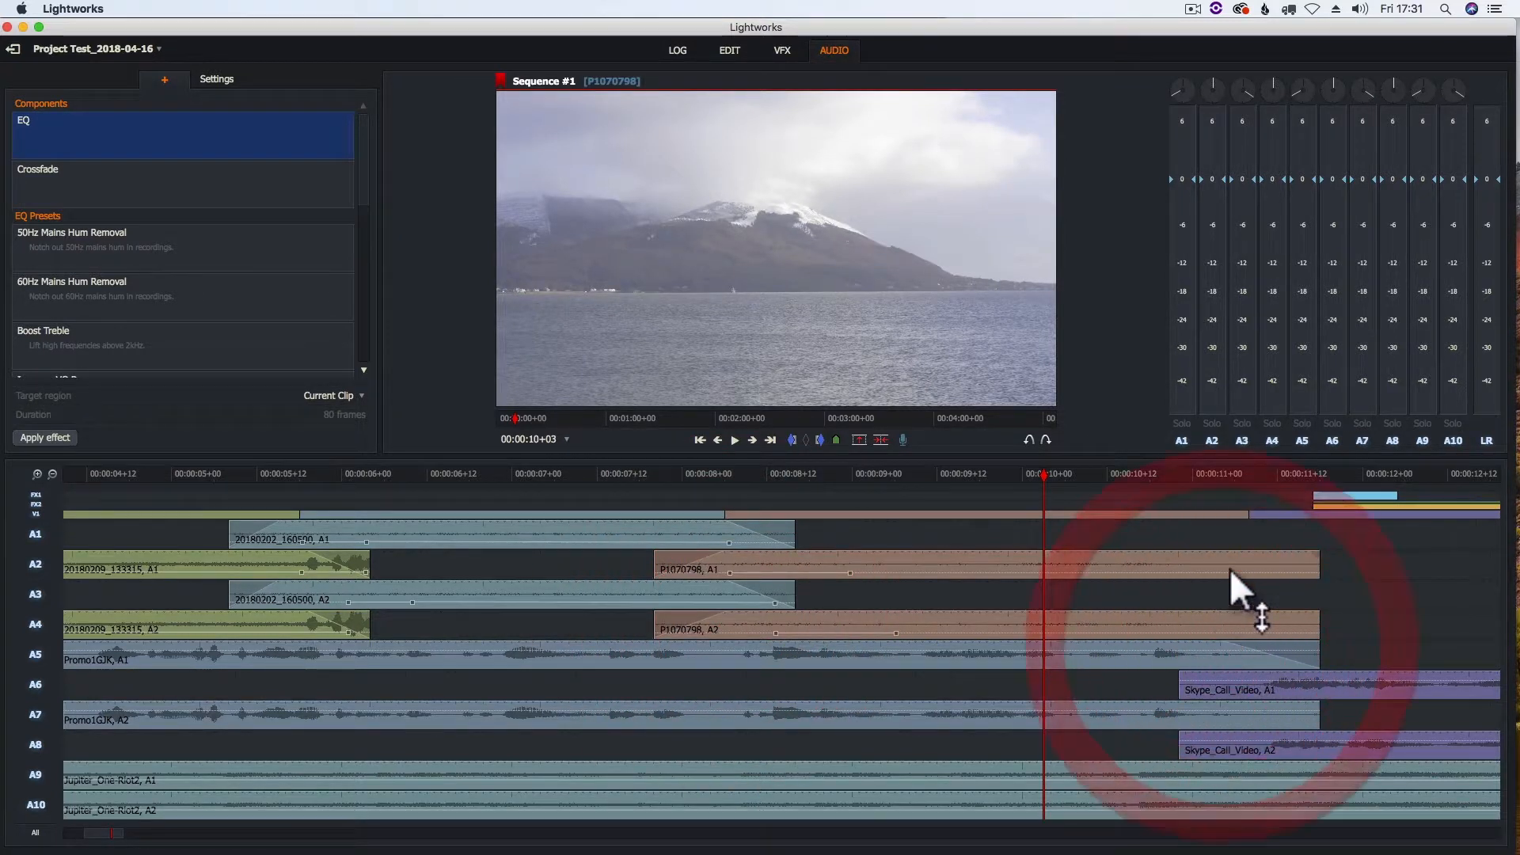
pyautogui.moveTo(1056, 477); pyautogui.dragTo(1249, 475)
pyautogui.moveTo(1309, 701); pyautogui.dragTo(1257, 675)
pyautogui.moveTo(1184, 729); pyautogui.dragTo(1256, 729)
# Fade in P1070799 (A1, A3) and the second Promo1GJK clip (A5, A7), and fade out the end of Skype_Call_Video (A6, A8)
pyautogui.moveTo(98, 833); pyautogui.dragTo(142, 833)
pyautogui.moveTo(814, 524); pyautogui.dragTo(876, 527)
pyautogui.moveTo(814, 582); pyautogui.dragTo(866, 586)
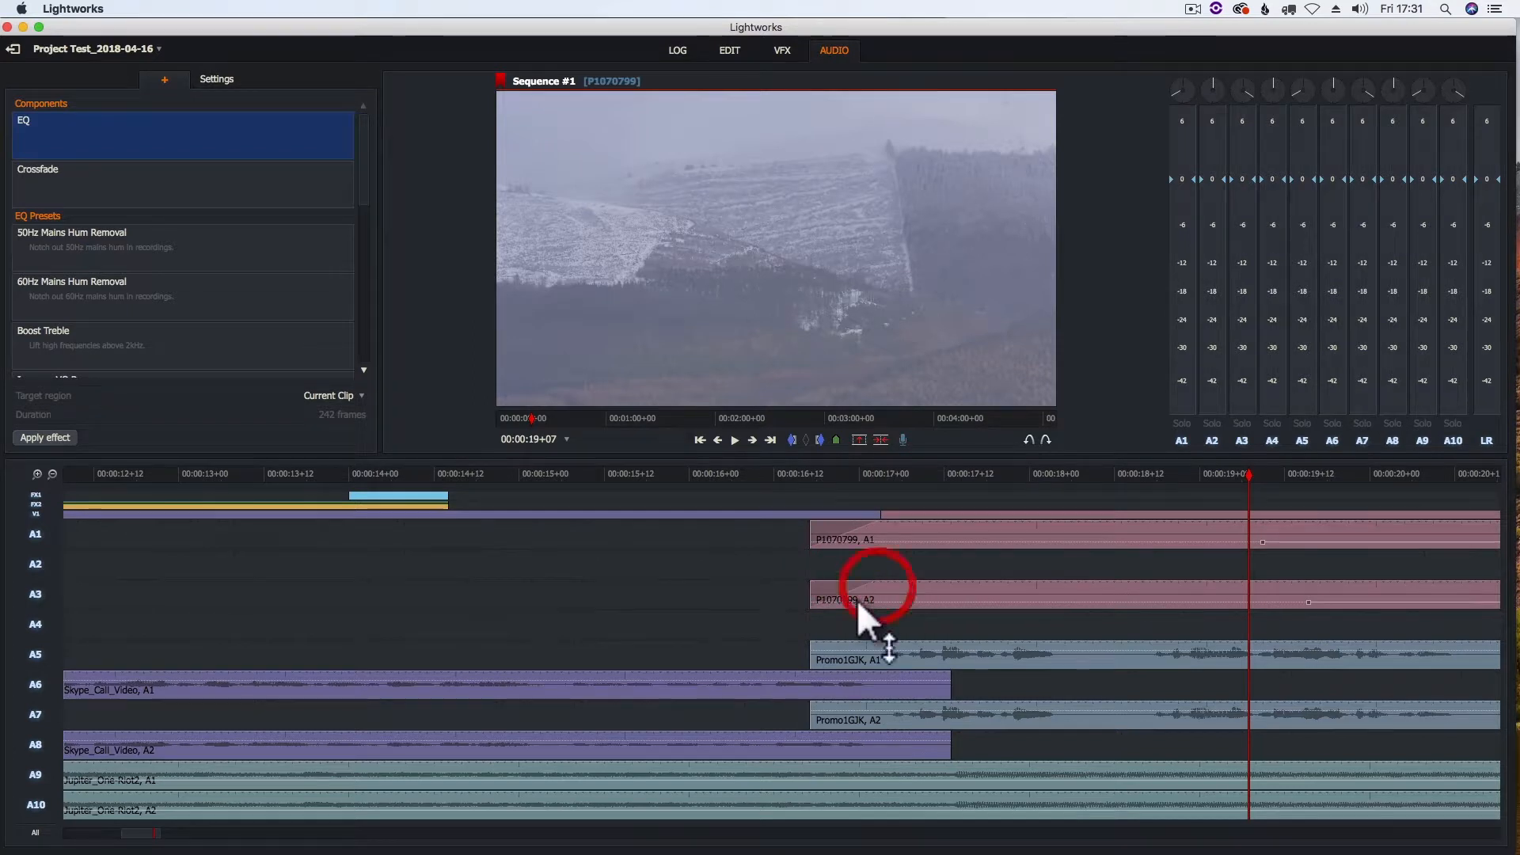
pyautogui.moveTo(814, 641); pyautogui.dragTo(869, 640)
pyautogui.moveTo(814, 700); pyautogui.dragTo(870, 699)
pyautogui.moveTo(948, 672); pyautogui.dragTo(872, 673)
pyautogui.moveTo(946, 733); pyautogui.dragTo(874, 732)
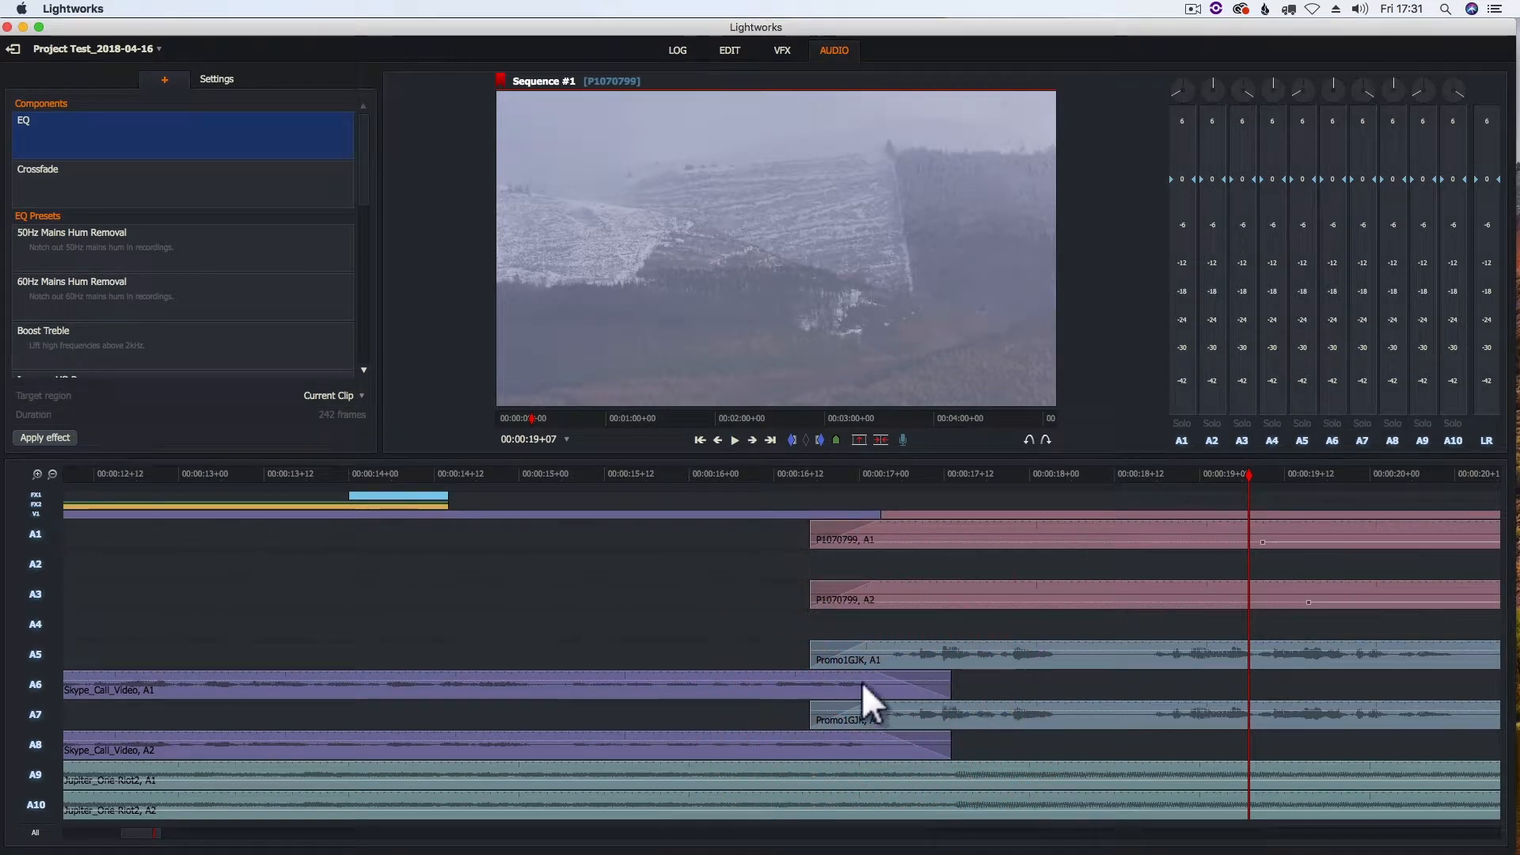
# Crossfade P1070799 (A1, A3) into P1080075 (A2, A4) and play back the transition past the end of the second Promo1GJK clip
pyautogui.moveTo(134, 833); pyautogui.dragTo(174, 835)
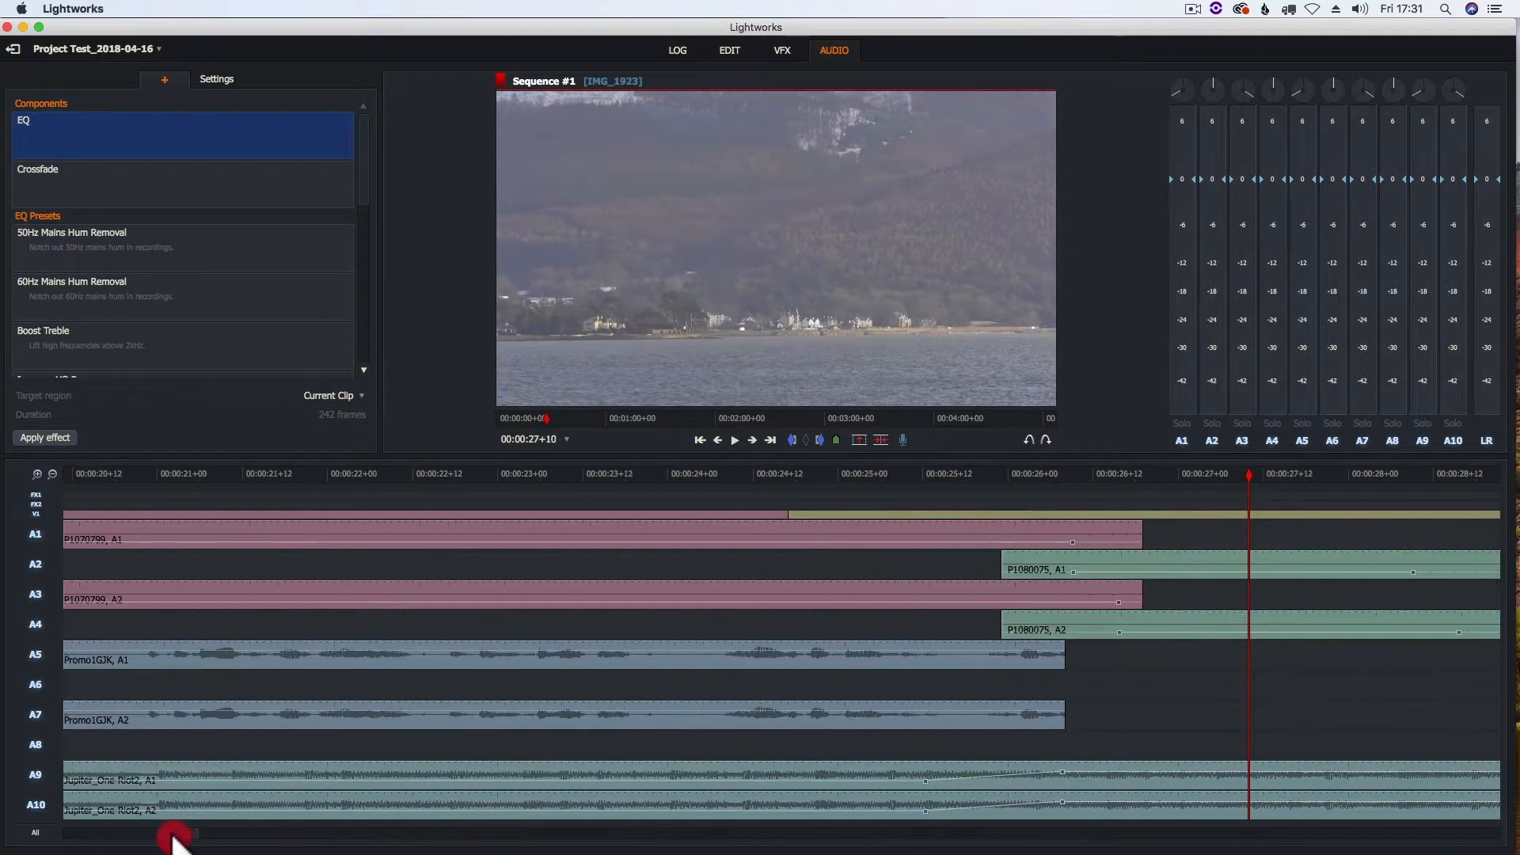
pyautogui.moveTo(1003, 552); pyautogui.dragTo(1059, 554)
pyautogui.moveTo(1007, 615); pyautogui.dragTo(1058, 614)
pyautogui.moveTo(1142, 581); pyautogui.dragTo(1081, 583)
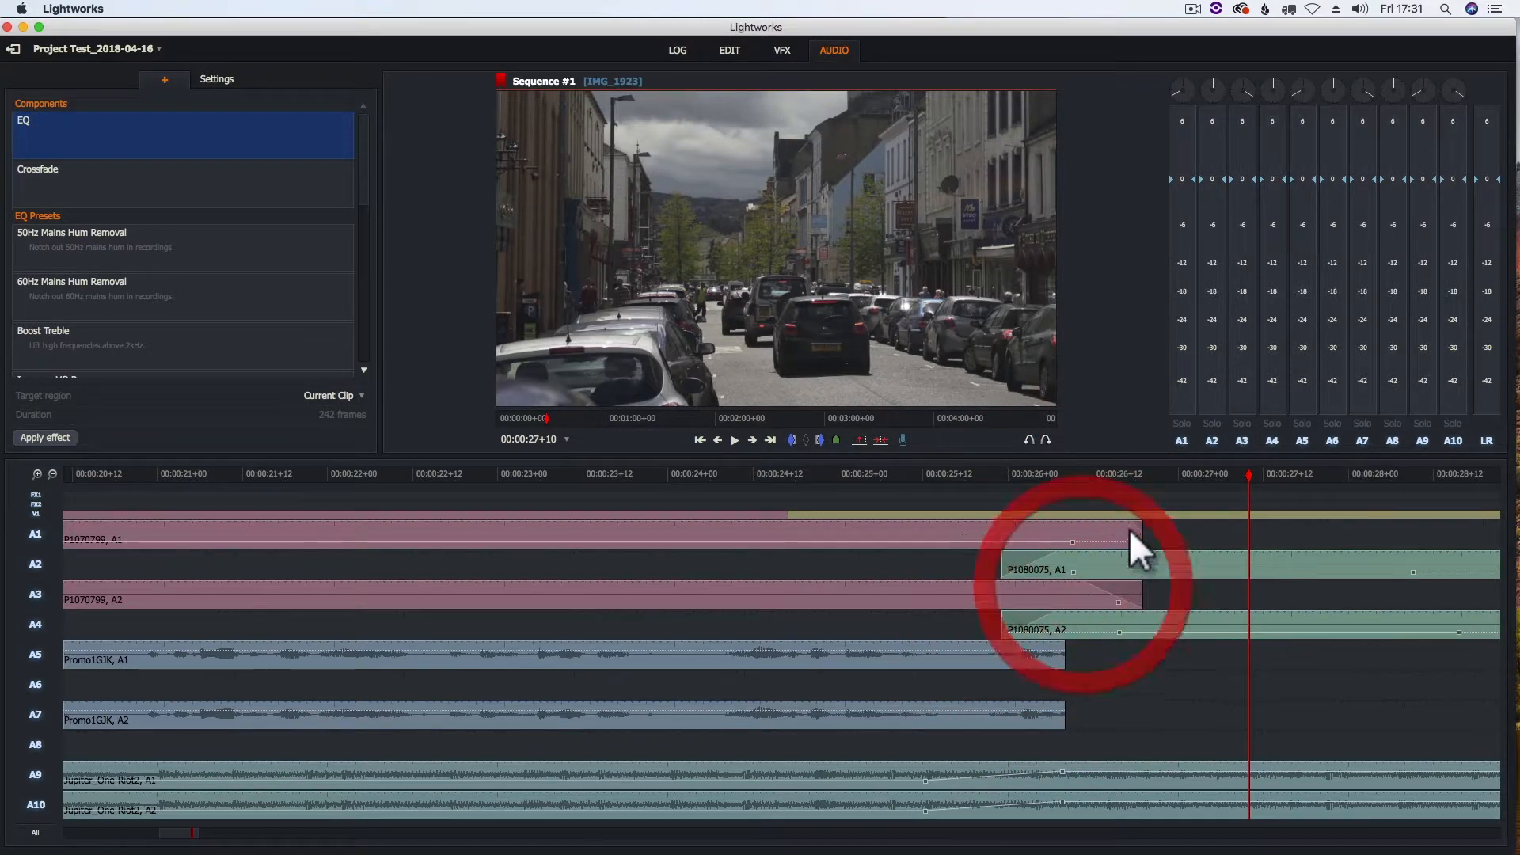
pyautogui.moveTo(1136, 533); pyautogui.dragTo(1084, 535)
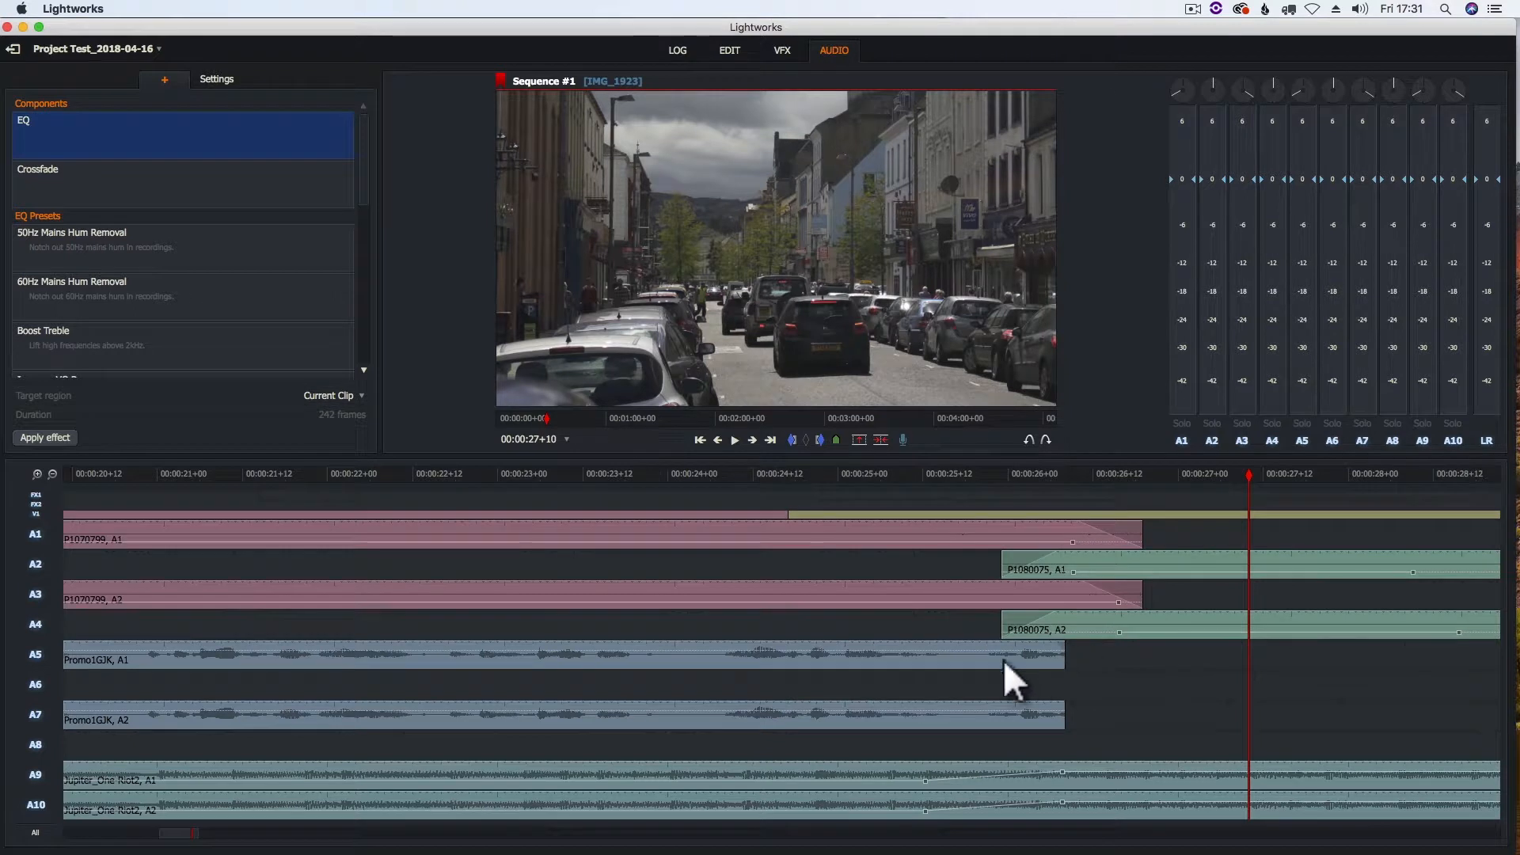
pyautogui.click(877, 468)
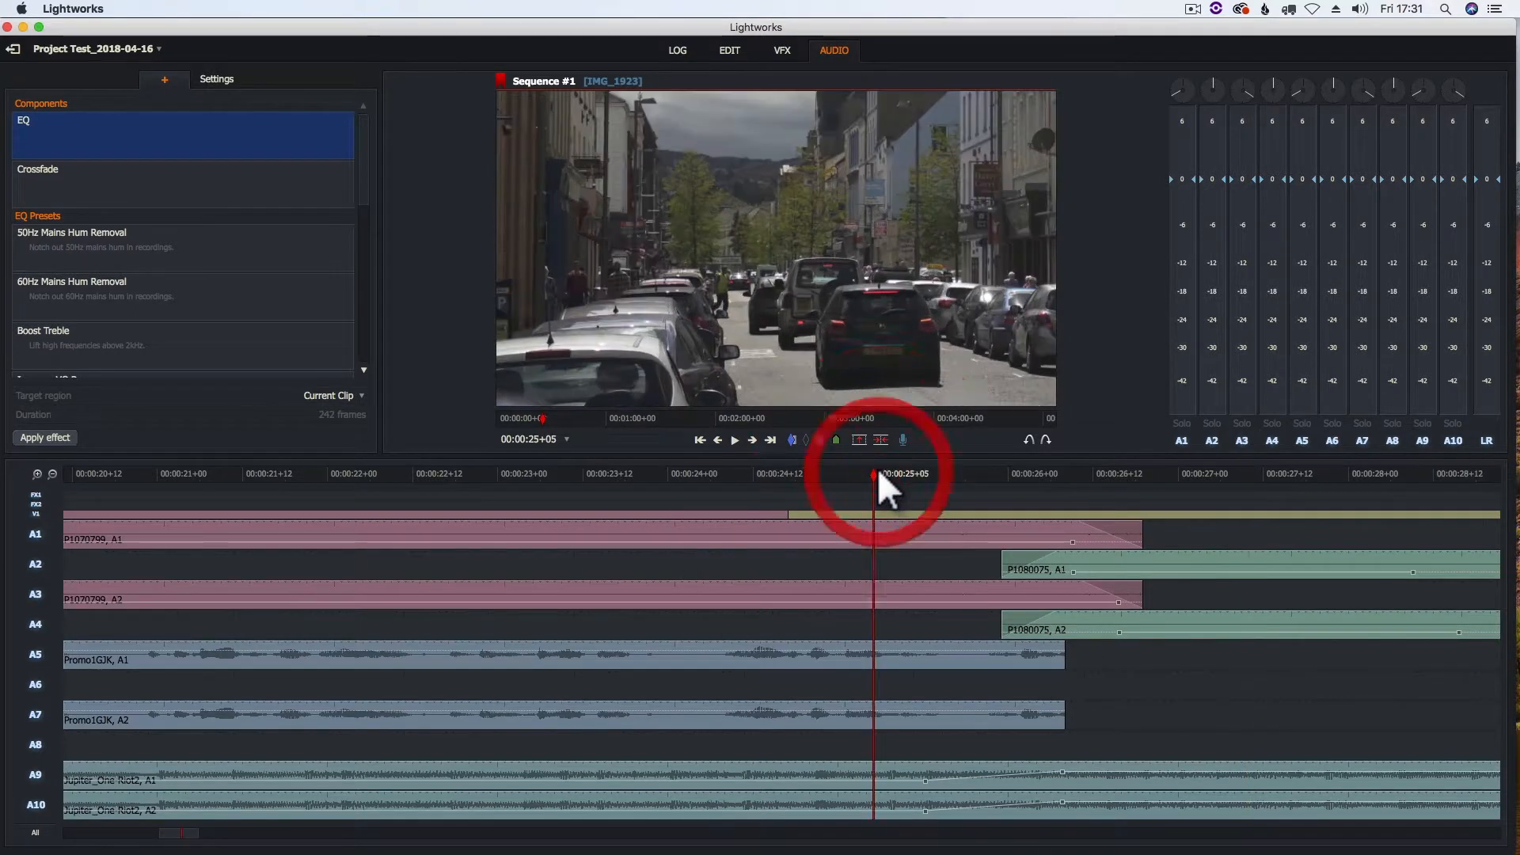
pyautogui.press('space')
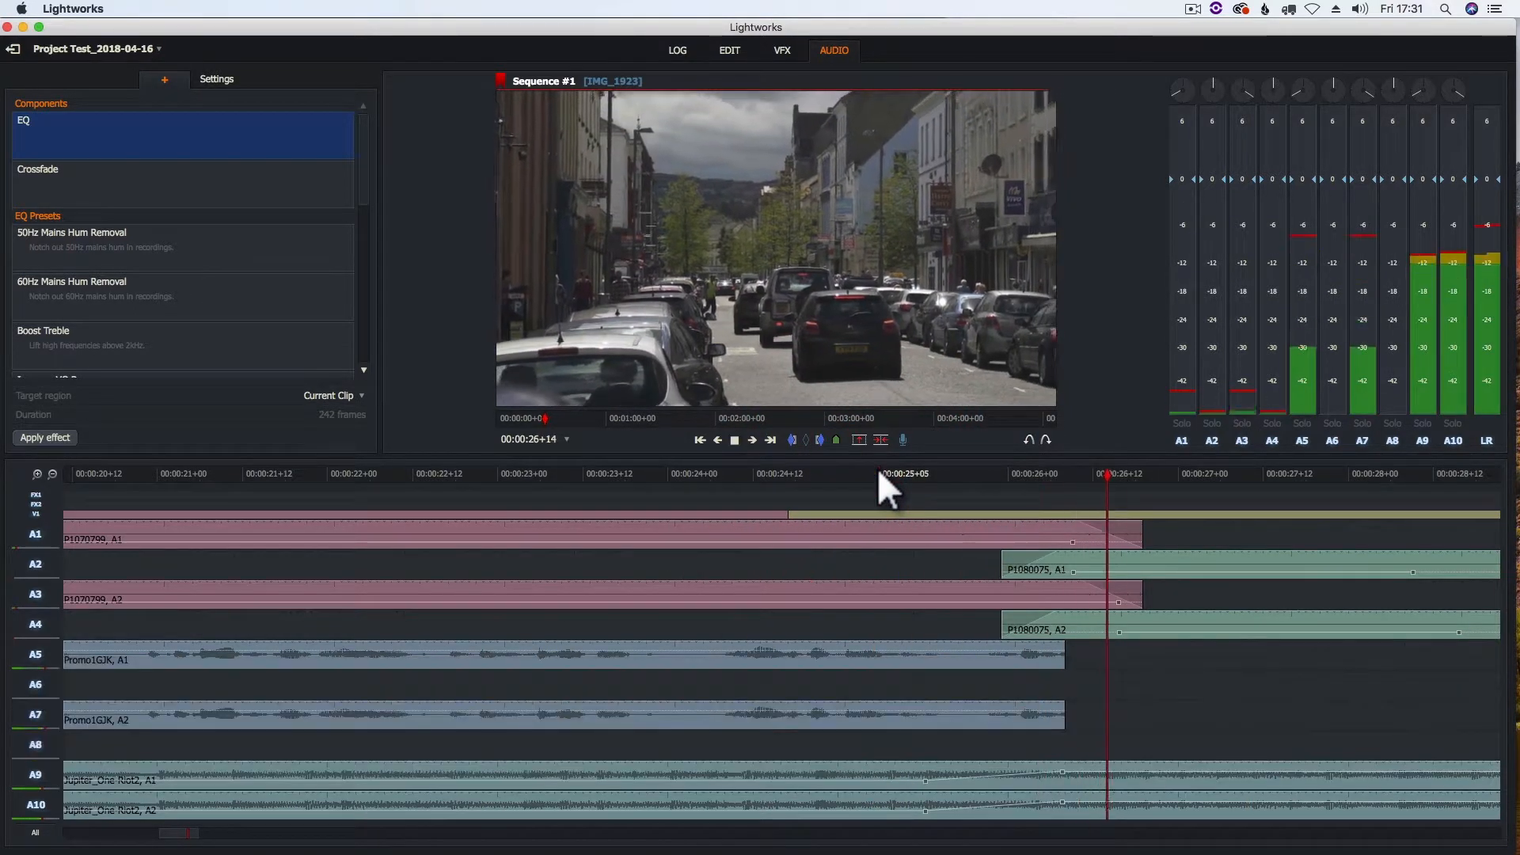
pyautogui.press('space')
pyautogui.click(739, 473)
pyautogui.press('space')
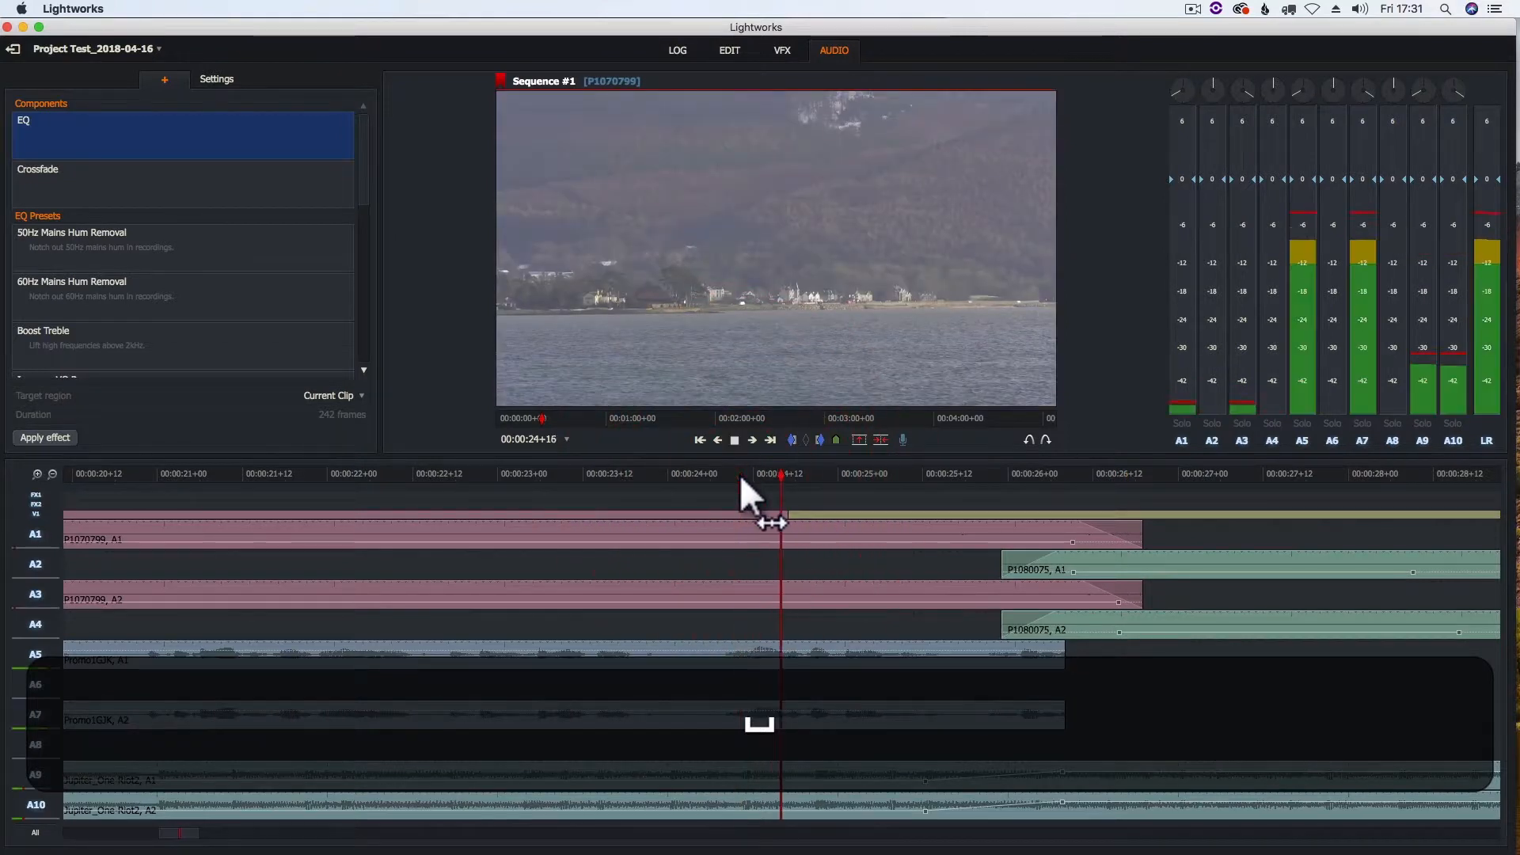
pyautogui.press('space')
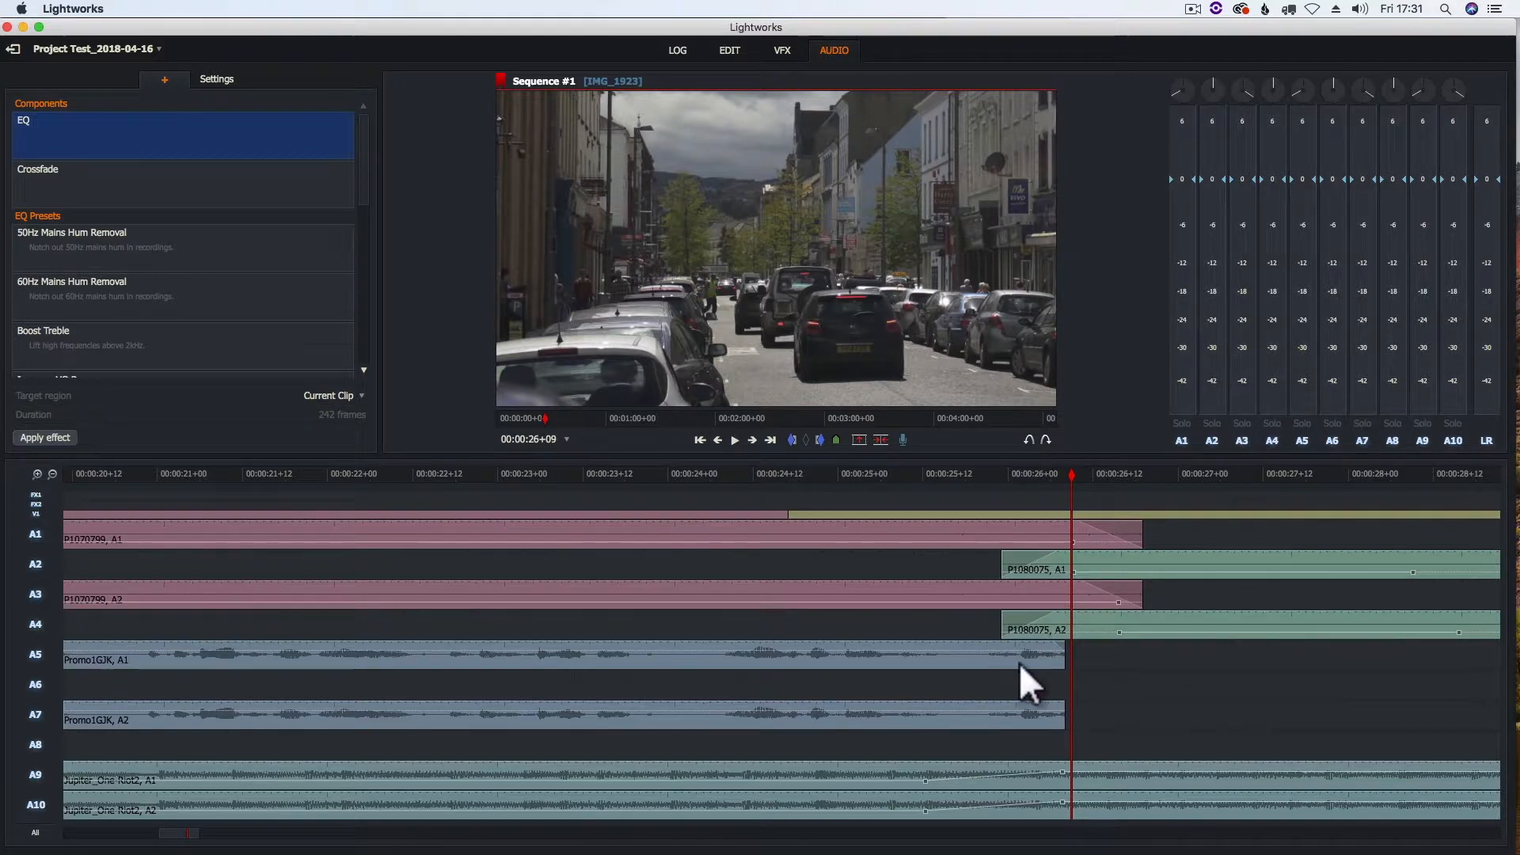
# Enable only tracks A5 and A7 for editing and trim the end of Promo1GJK back to the start of P1080075 at 00:00:25+23
pyautogui.click(729, 52)
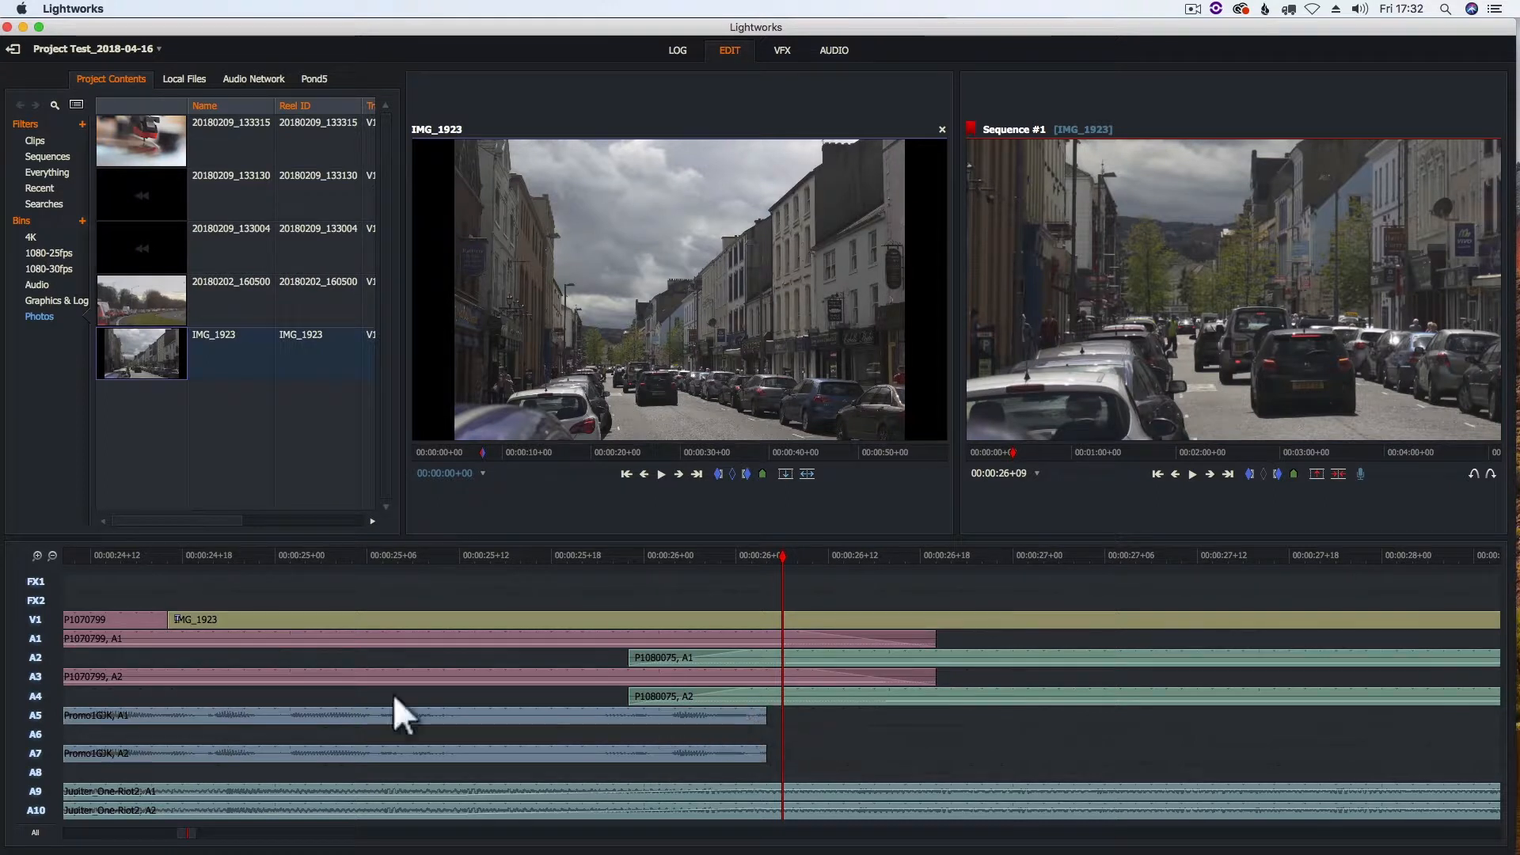
pyautogui.moveTo(33, 589); pyautogui.dragTo(33, 656)
pyautogui.click(35, 677)
pyautogui.click(36, 697)
pyautogui.click(37, 771)
pyautogui.click(36, 793)
pyautogui.click(38, 808)
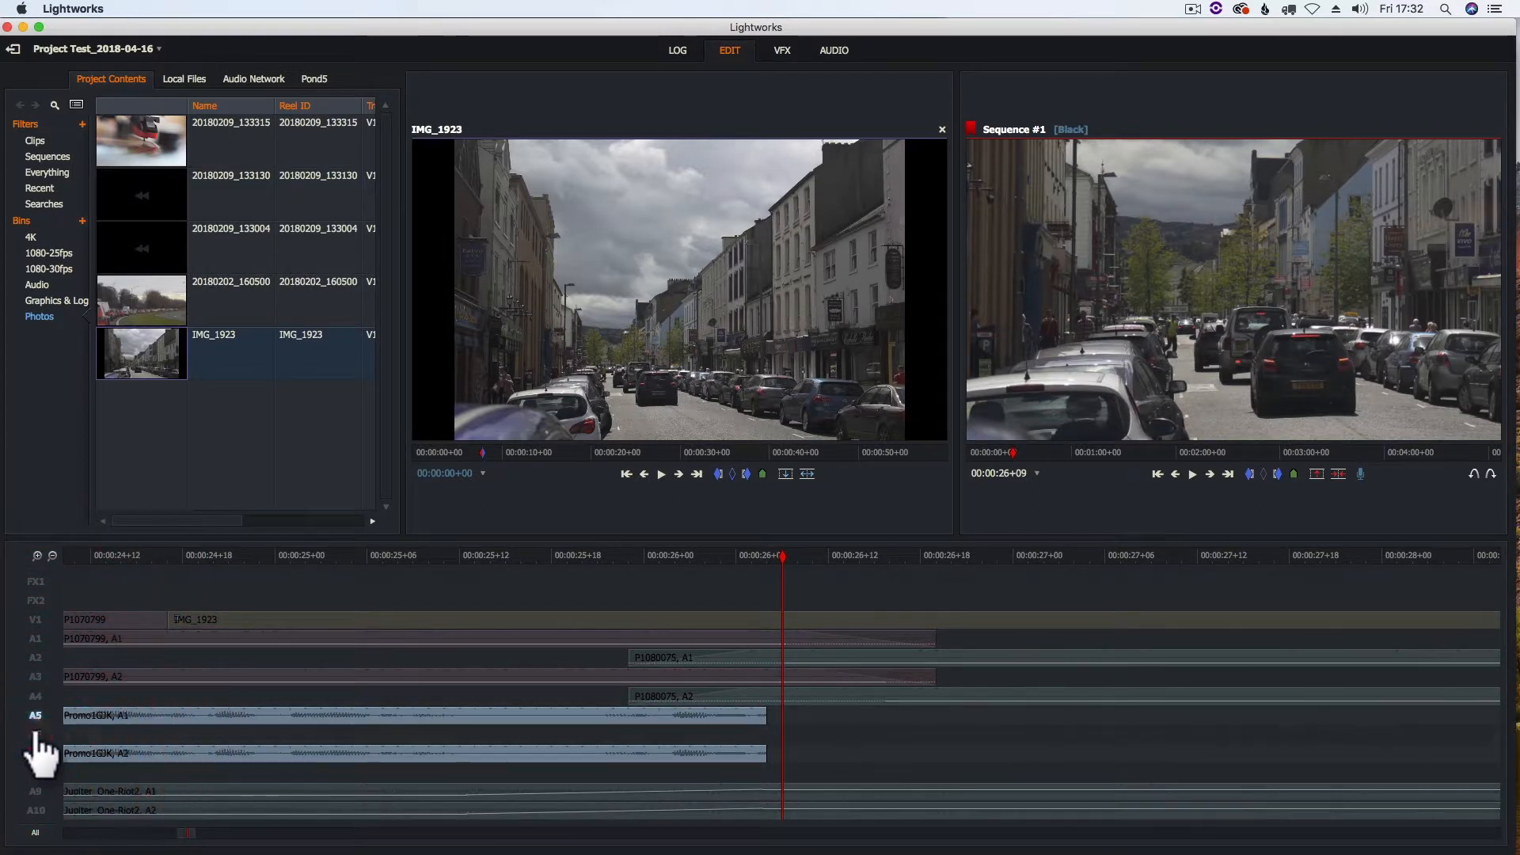
pyautogui.moveTo(763, 712); pyautogui.dragTo(619, 711)
# Enable tracks A2 and A4 instead of A5 and A7, and extend the start of P1080075 earlier to 00:00:25+18
pyautogui.click(35, 659)
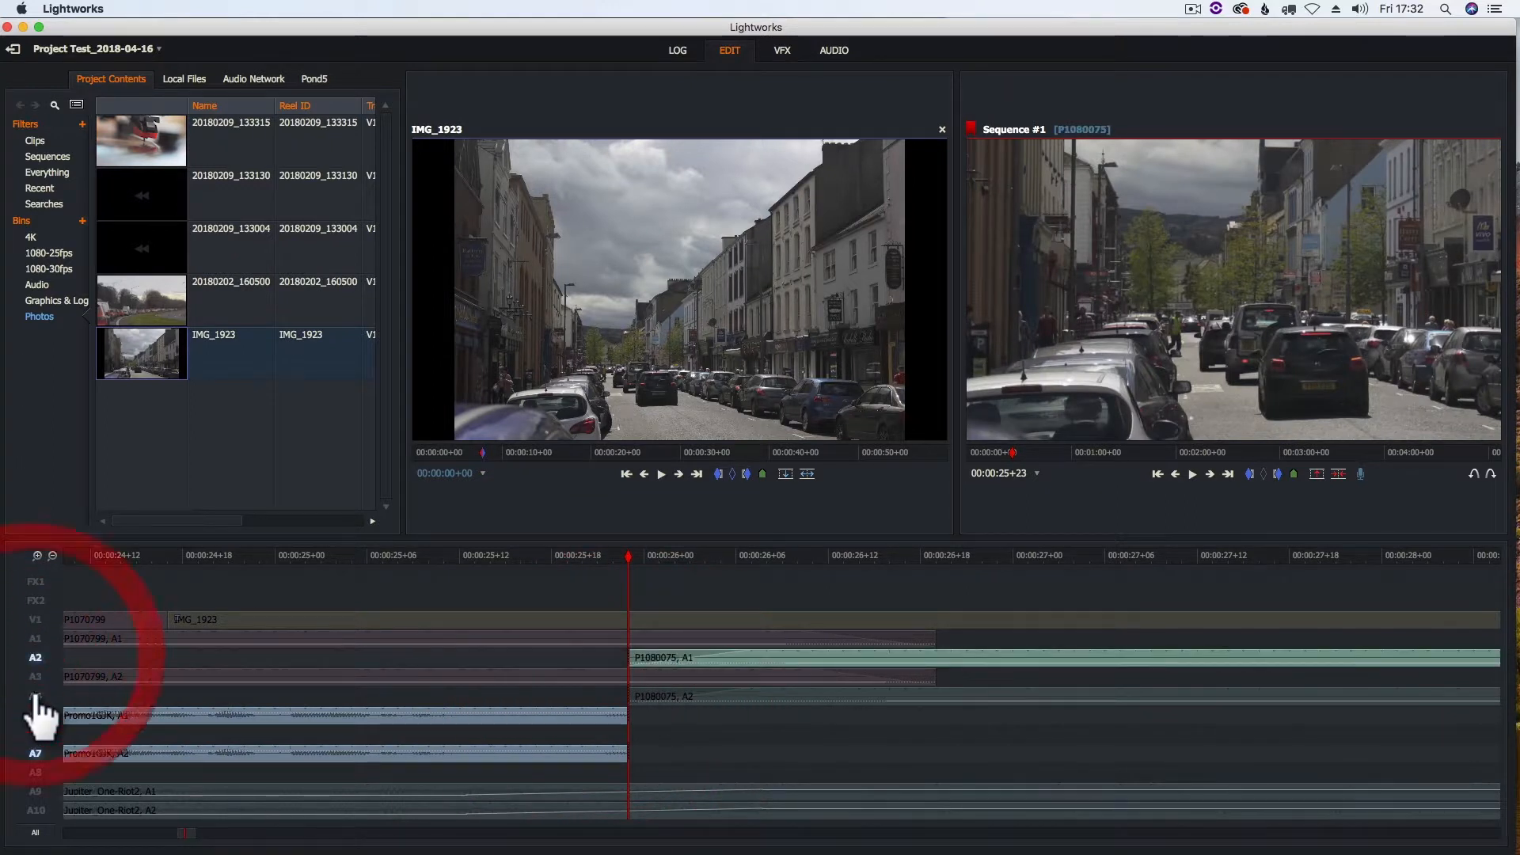
pyautogui.click(35, 696)
pyautogui.click(35, 715)
pyautogui.click(35, 753)
pyautogui.click(627, 693)
pyautogui.moveTo(630, 690); pyautogui.dragTo(541, 692)
pyautogui.click(529, 684)
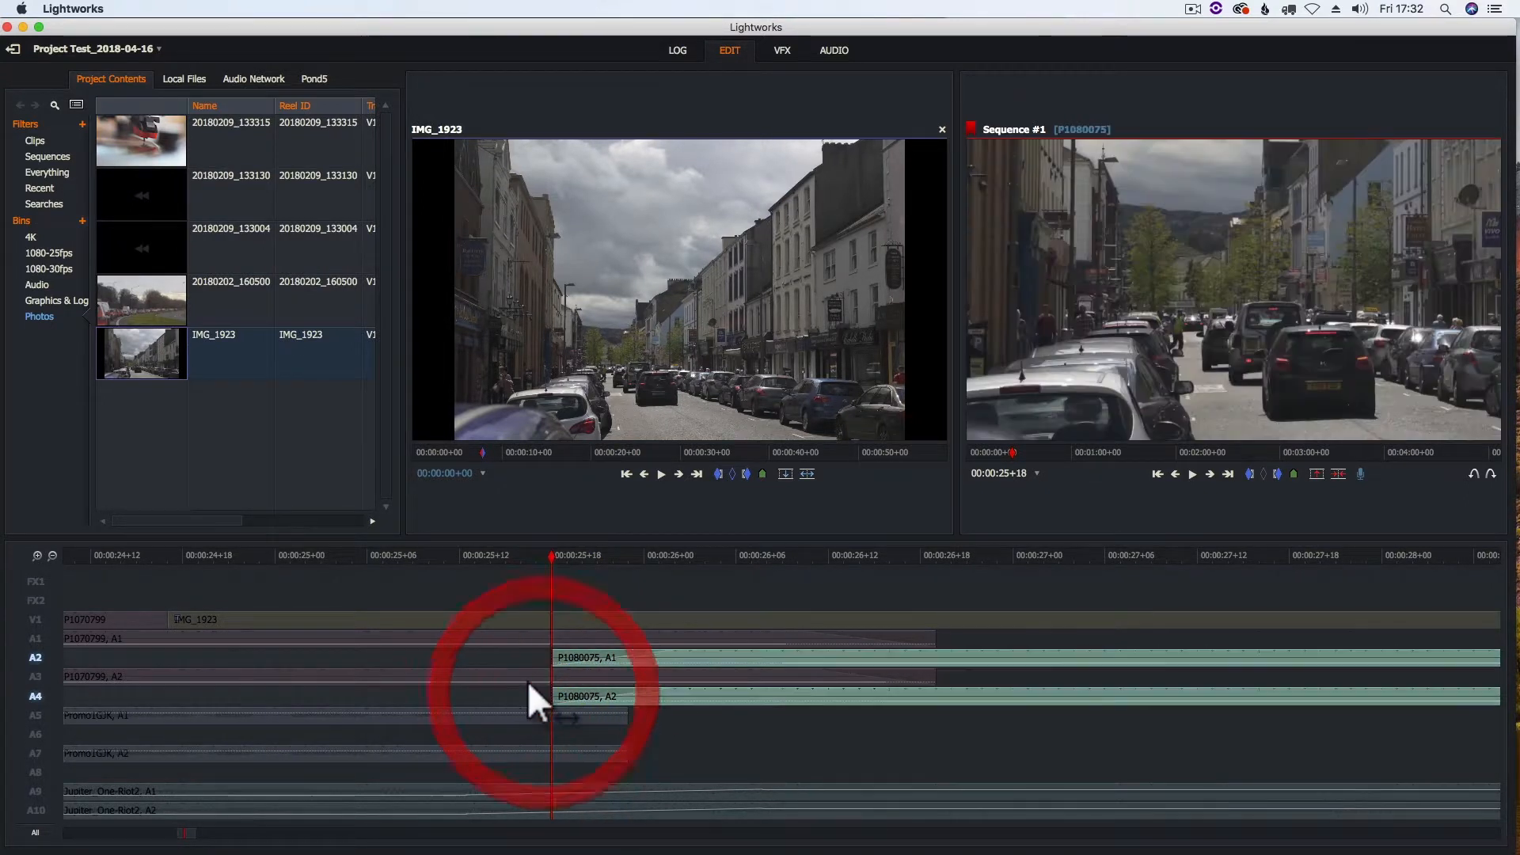
# Enable tracks A5 and A7 and fade out the end of Promo1GJK across its overlap with P1080075
pyautogui.click(34, 715)
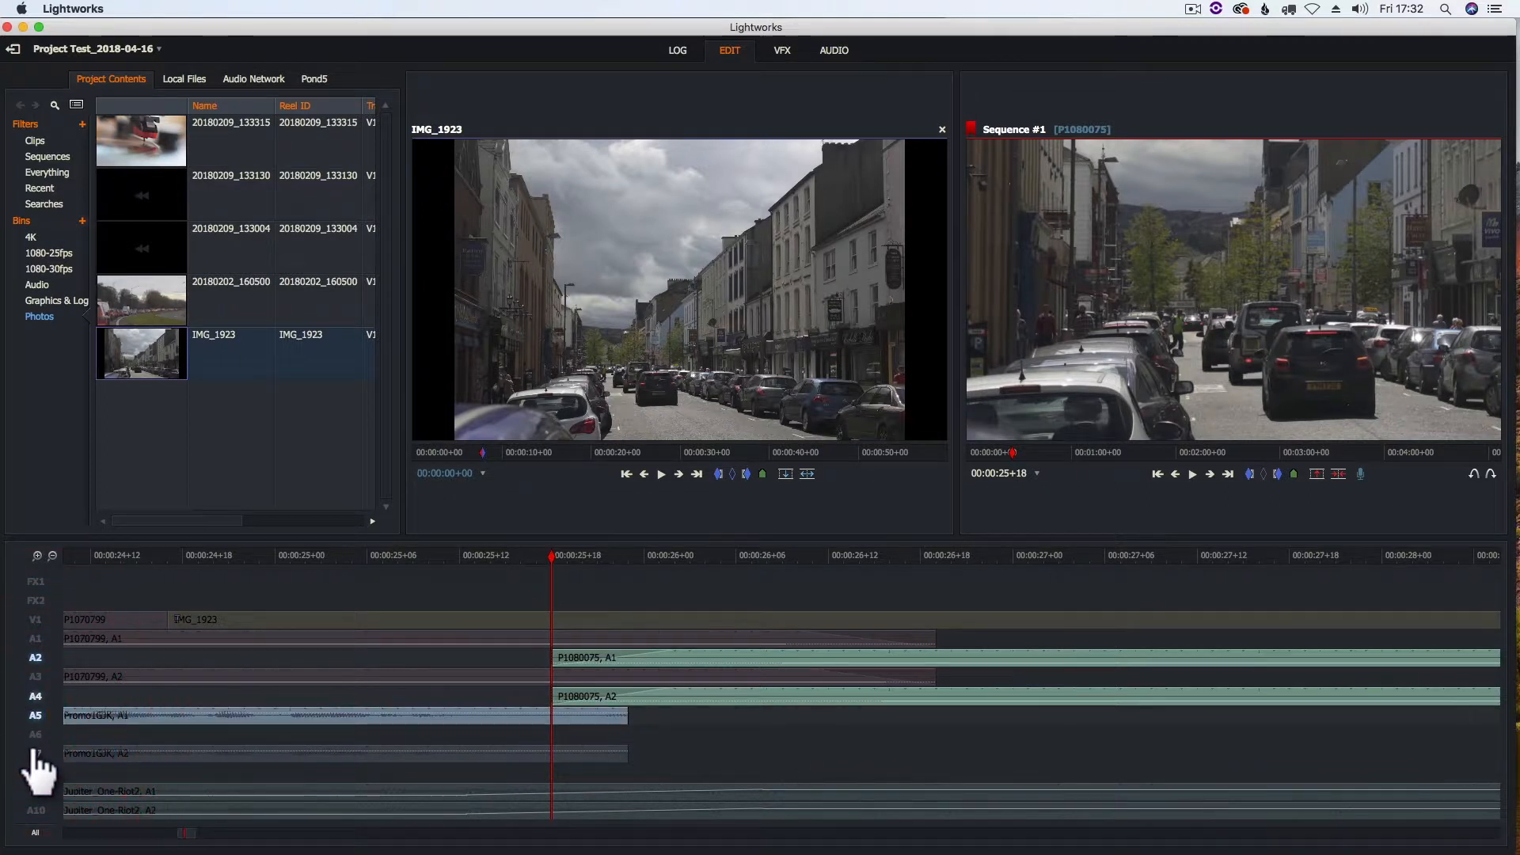
pyautogui.click(35, 753)
pyautogui.moveTo(559, 554); pyautogui.dragTo(584, 558)
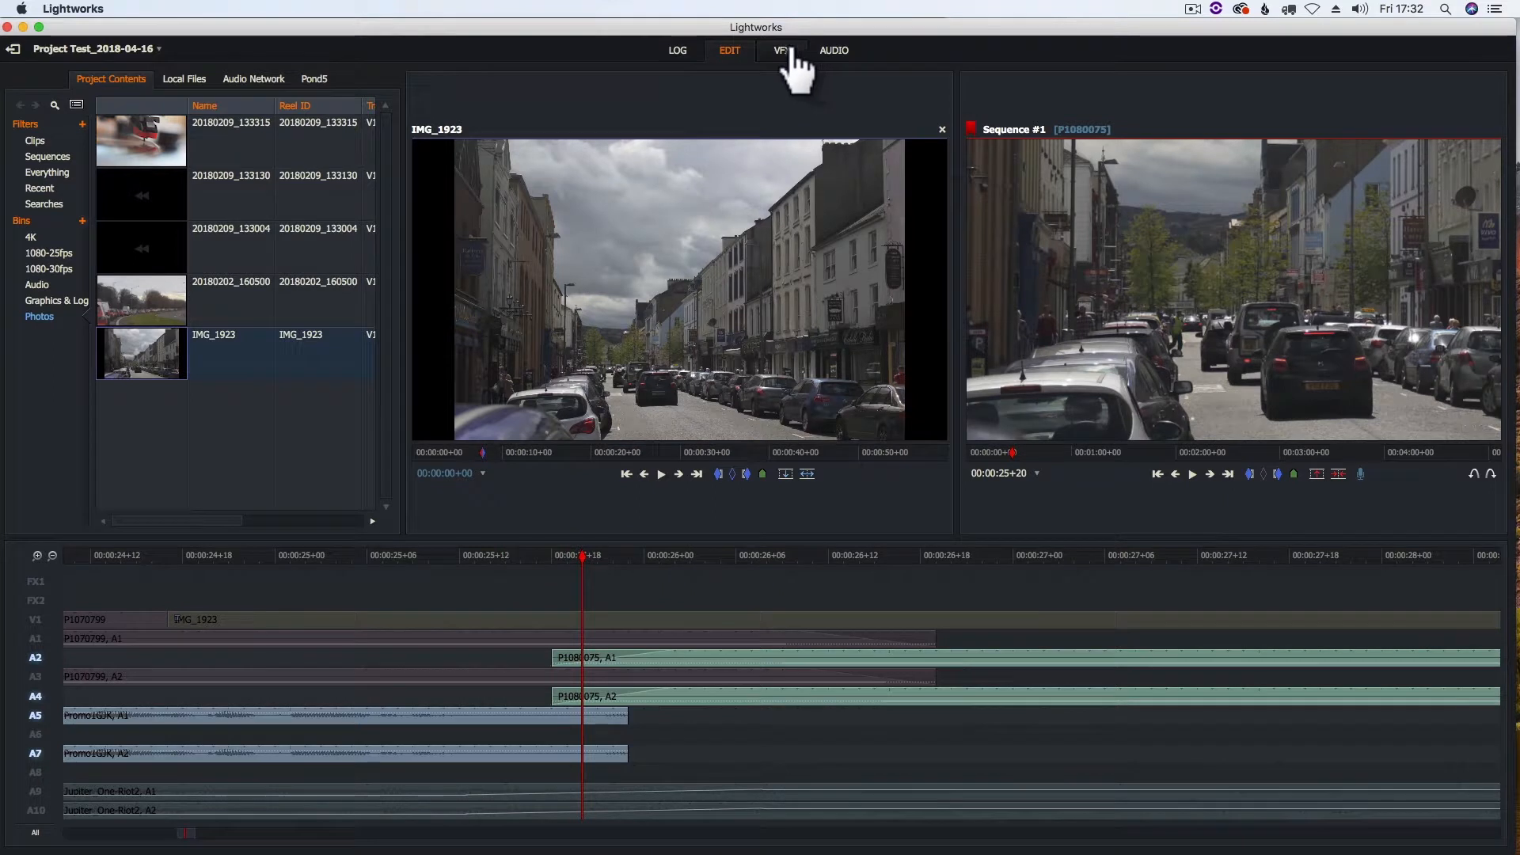
pyautogui.click(835, 53)
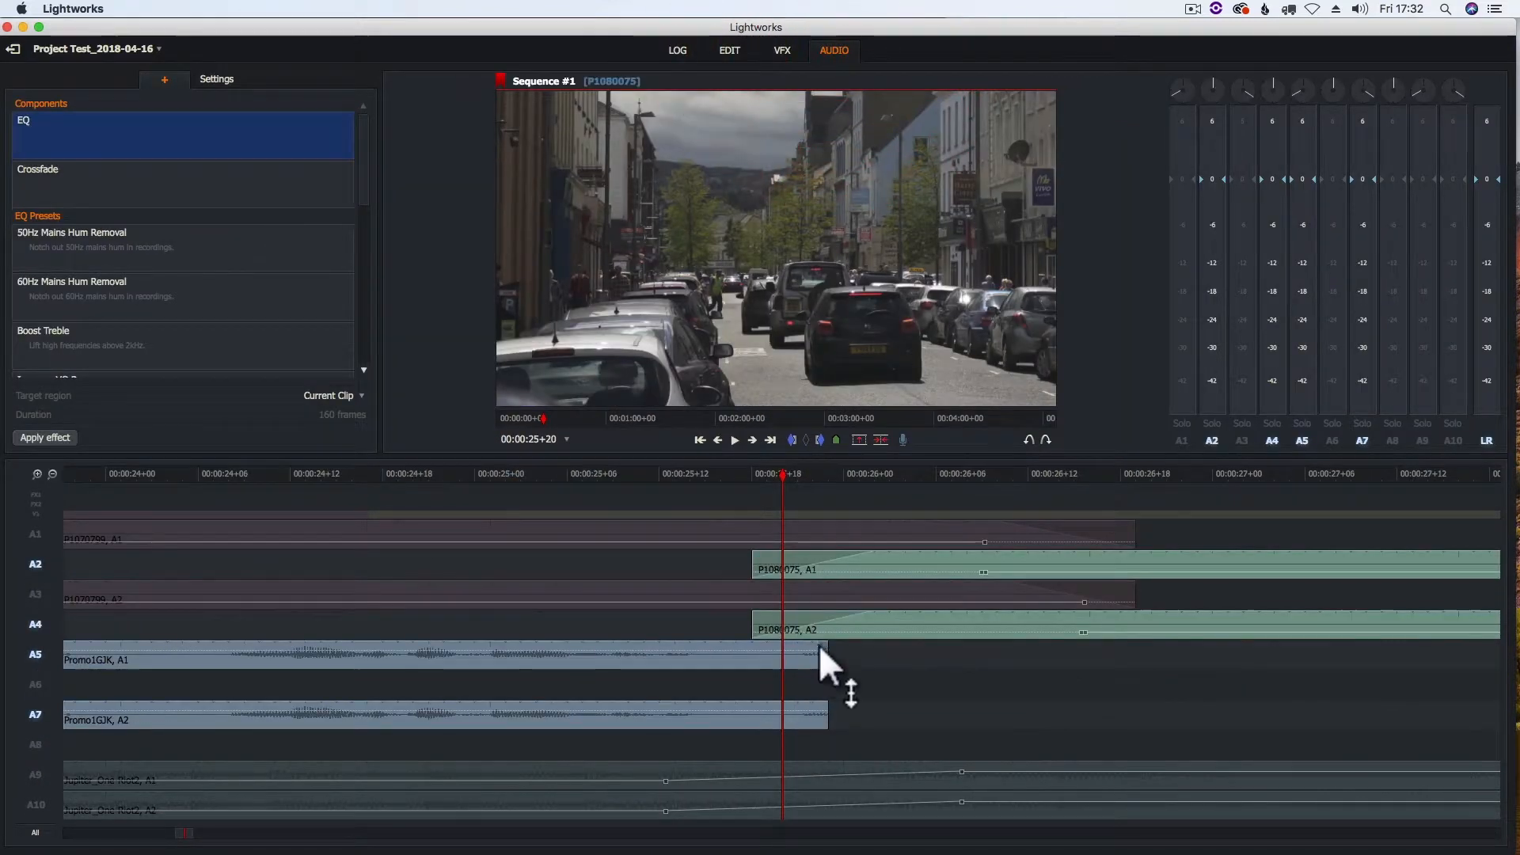
pyautogui.moveTo(823, 644); pyautogui.dragTo(740, 642)
pyautogui.moveTo(826, 704); pyautogui.dragTo(754, 717)
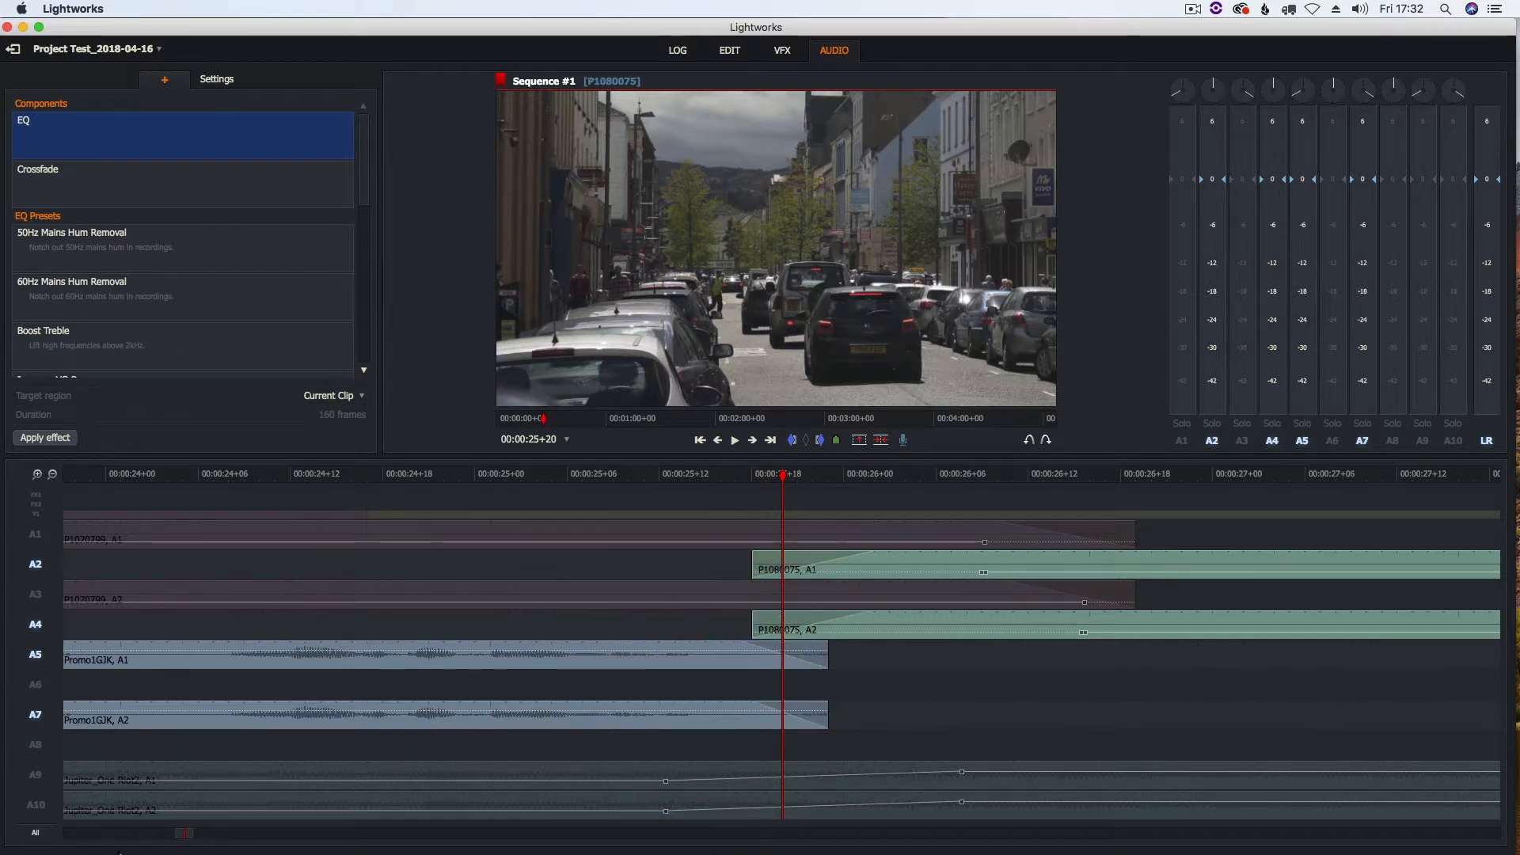
# Enable the remaining audio tracks A1, A3, A6, A8, A9 and A10
pyautogui.click(35, 745)
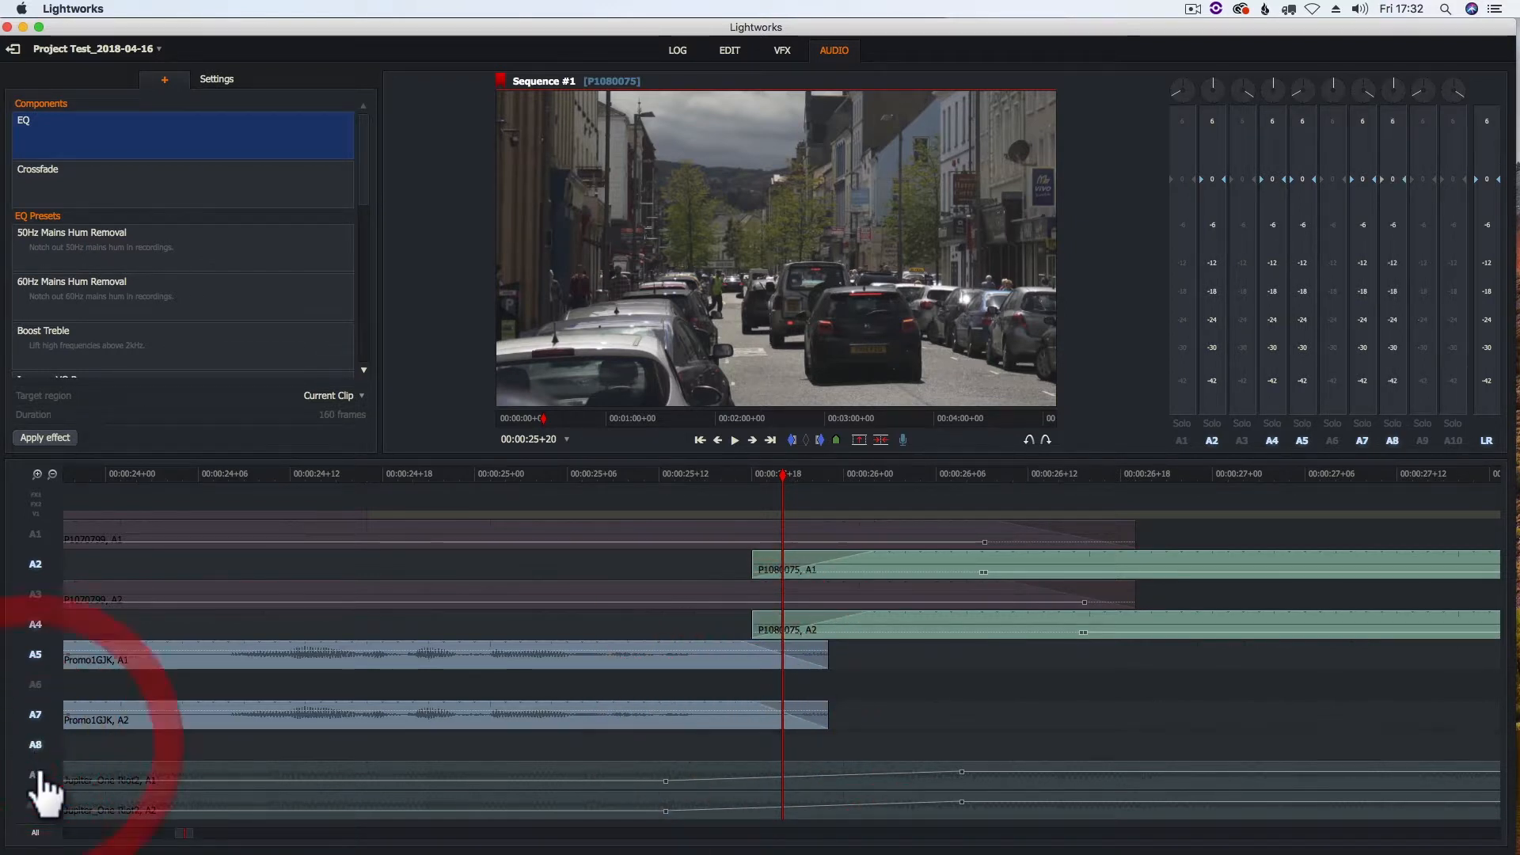
pyautogui.click(36, 774)
pyautogui.click(36, 804)
pyautogui.click(36, 684)
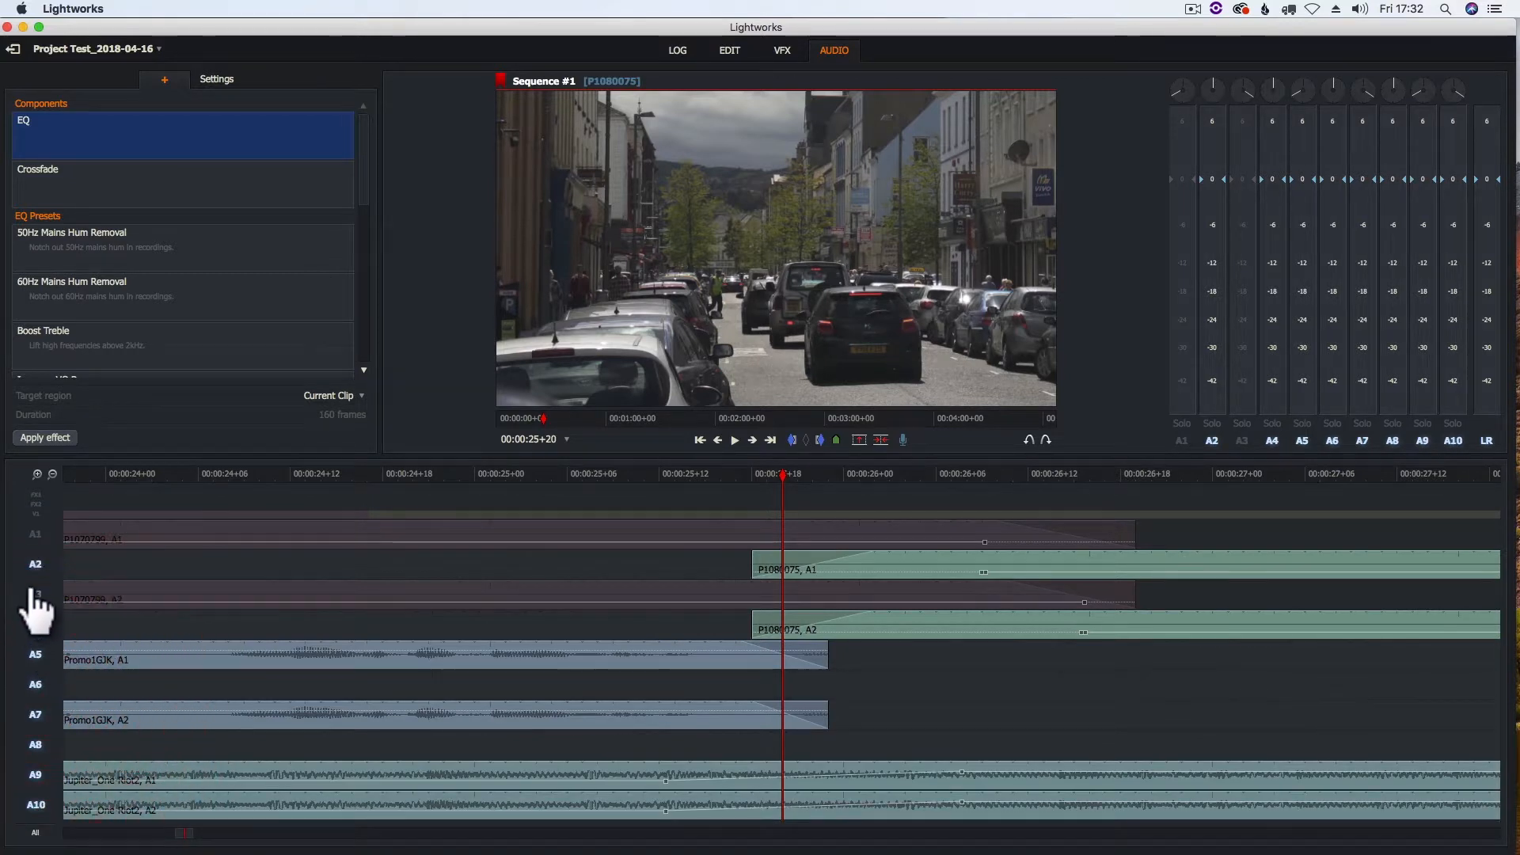
pyautogui.click(35, 594)
pyautogui.click(35, 533)
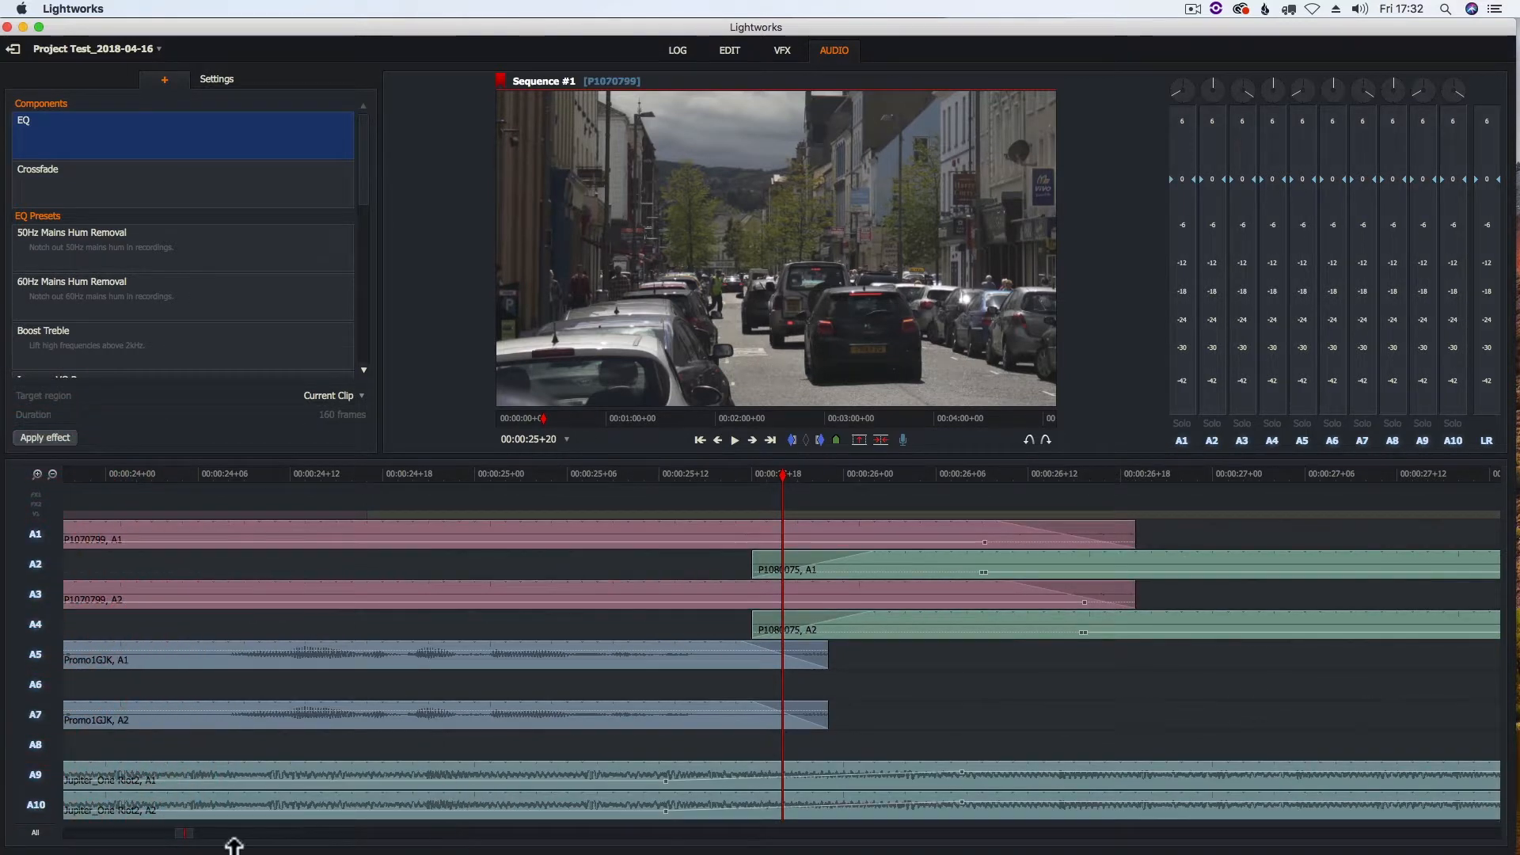
# Play back the end of the sequence and examine where P1080075 and Jupiter_One-Riot2 finish
pyautogui.moveTo(222, 837); pyautogui.dragTo(237, 840)
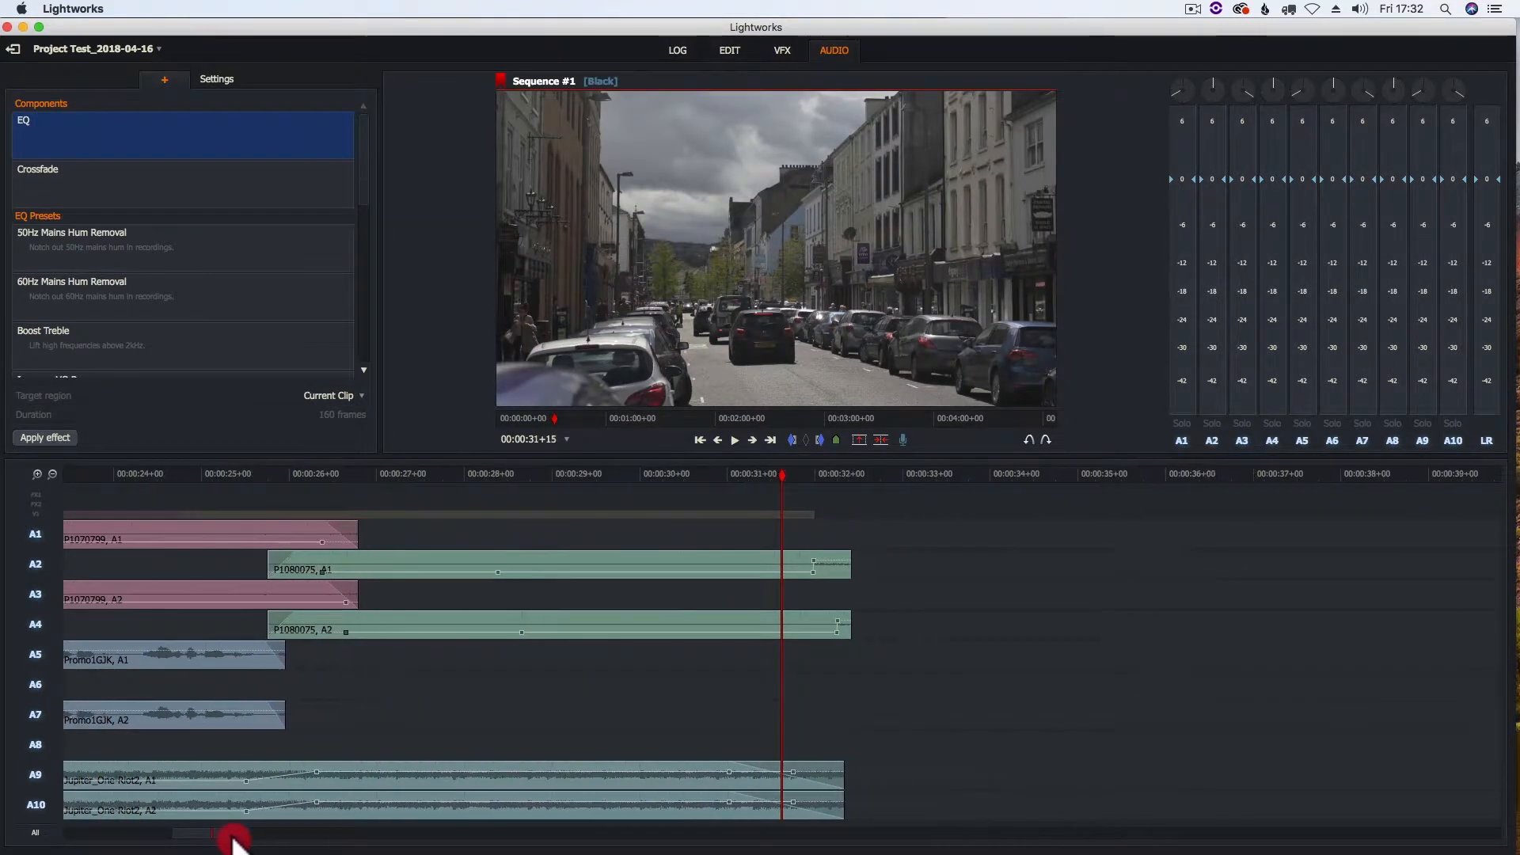
pyautogui.moveTo(814, 473); pyautogui.dragTo(673, 475)
pyautogui.press('space')
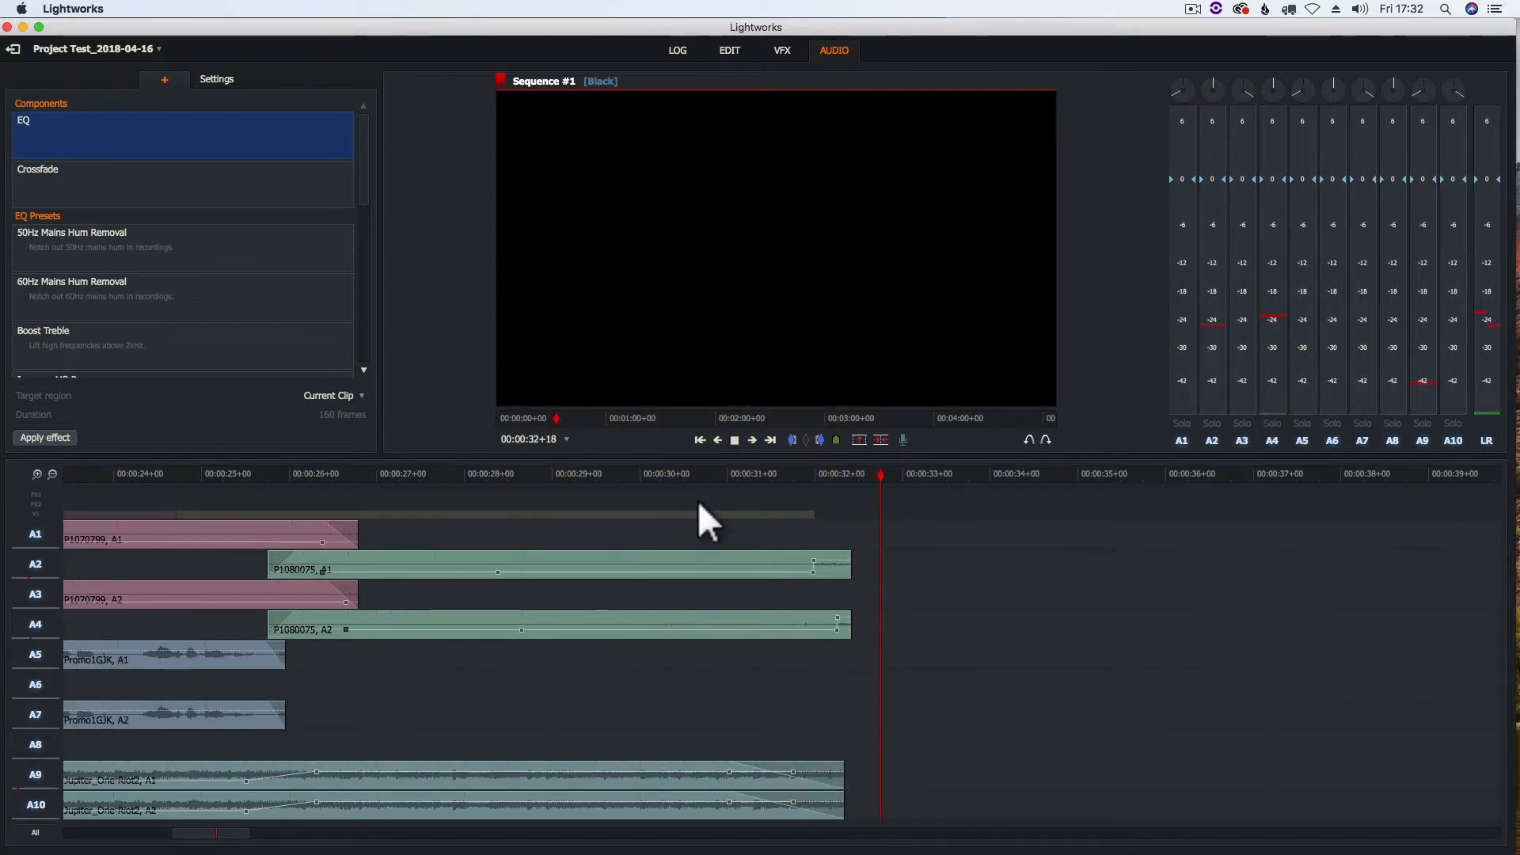
pyautogui.press('space')
pyautogui.moveTo(852, 468); pyautogui.dragTo(774, 473)
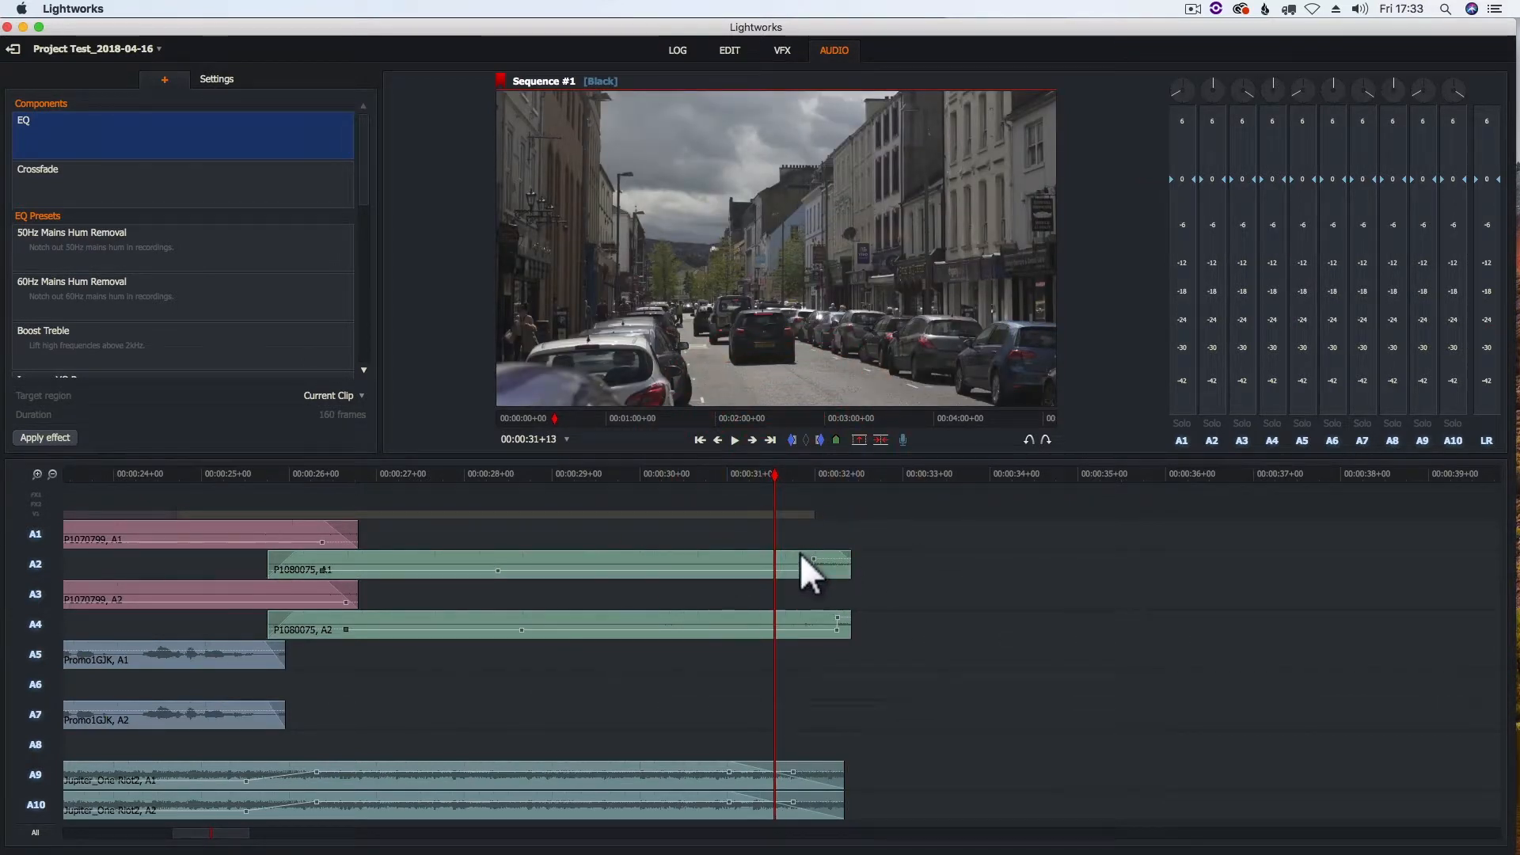
pyautogui.moveTo(710, 560); pyautogui.dragTo(709, 558)
pyautogui.press('s')
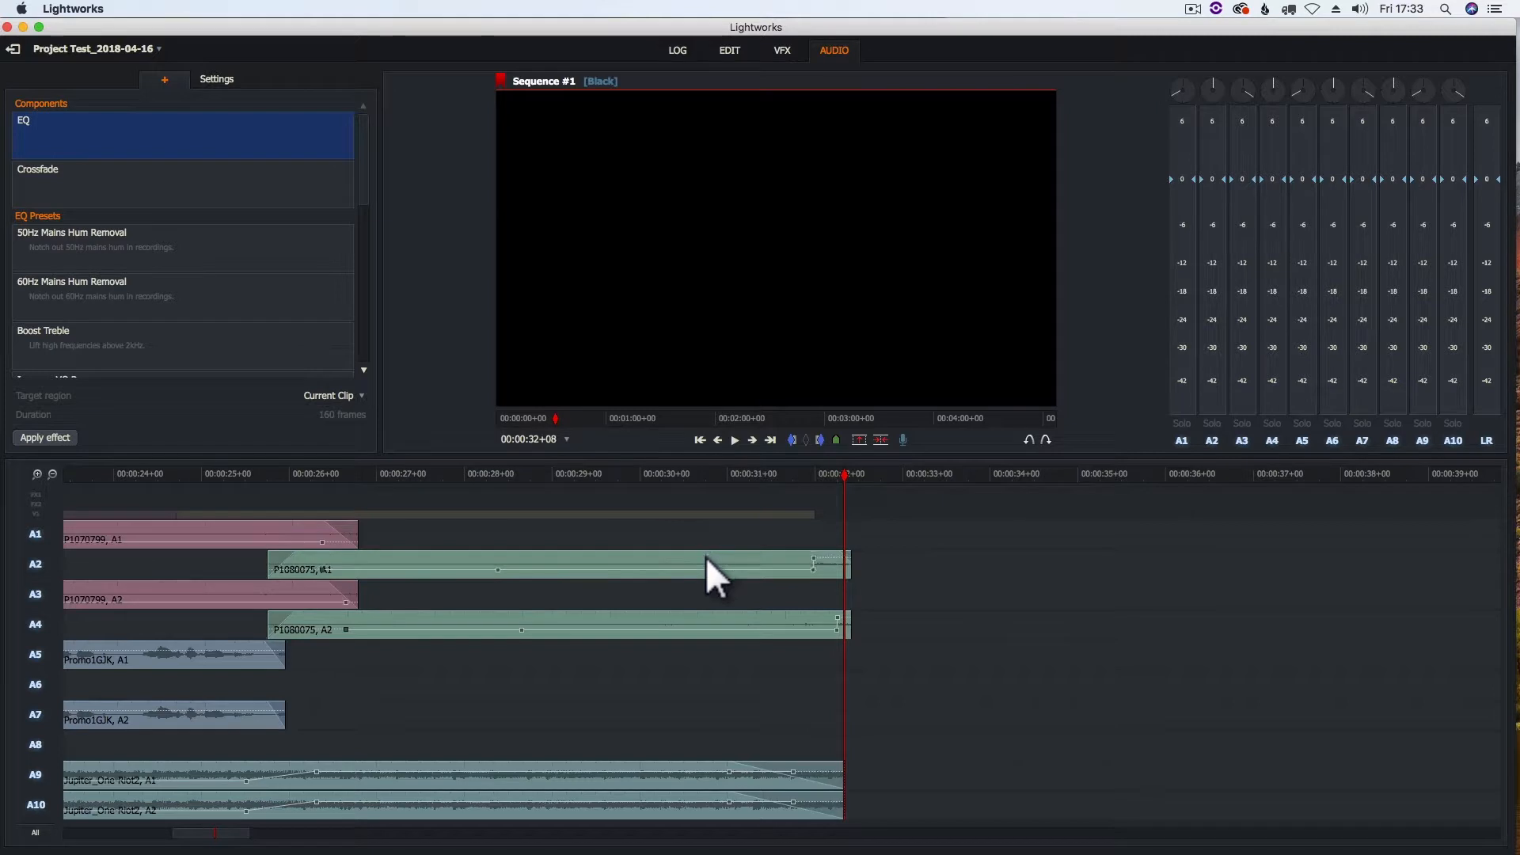
pyautogui.moveTo(704, 554); pyautogui.dragTo(739, 569)
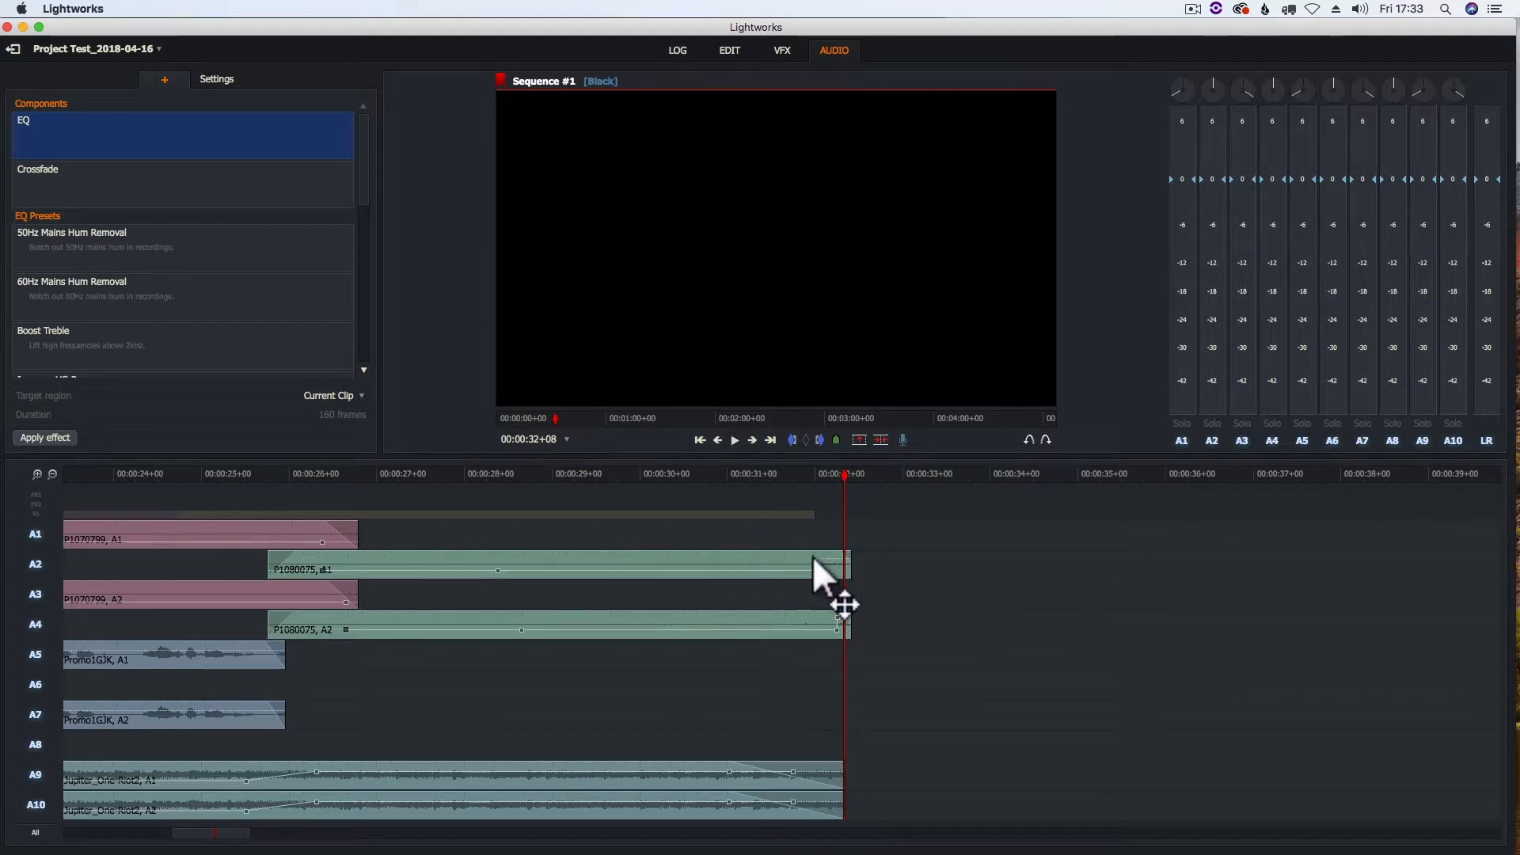
# Return to the editing view and disable every audio track except A2 and A4
pyautogui.click(728, 51)
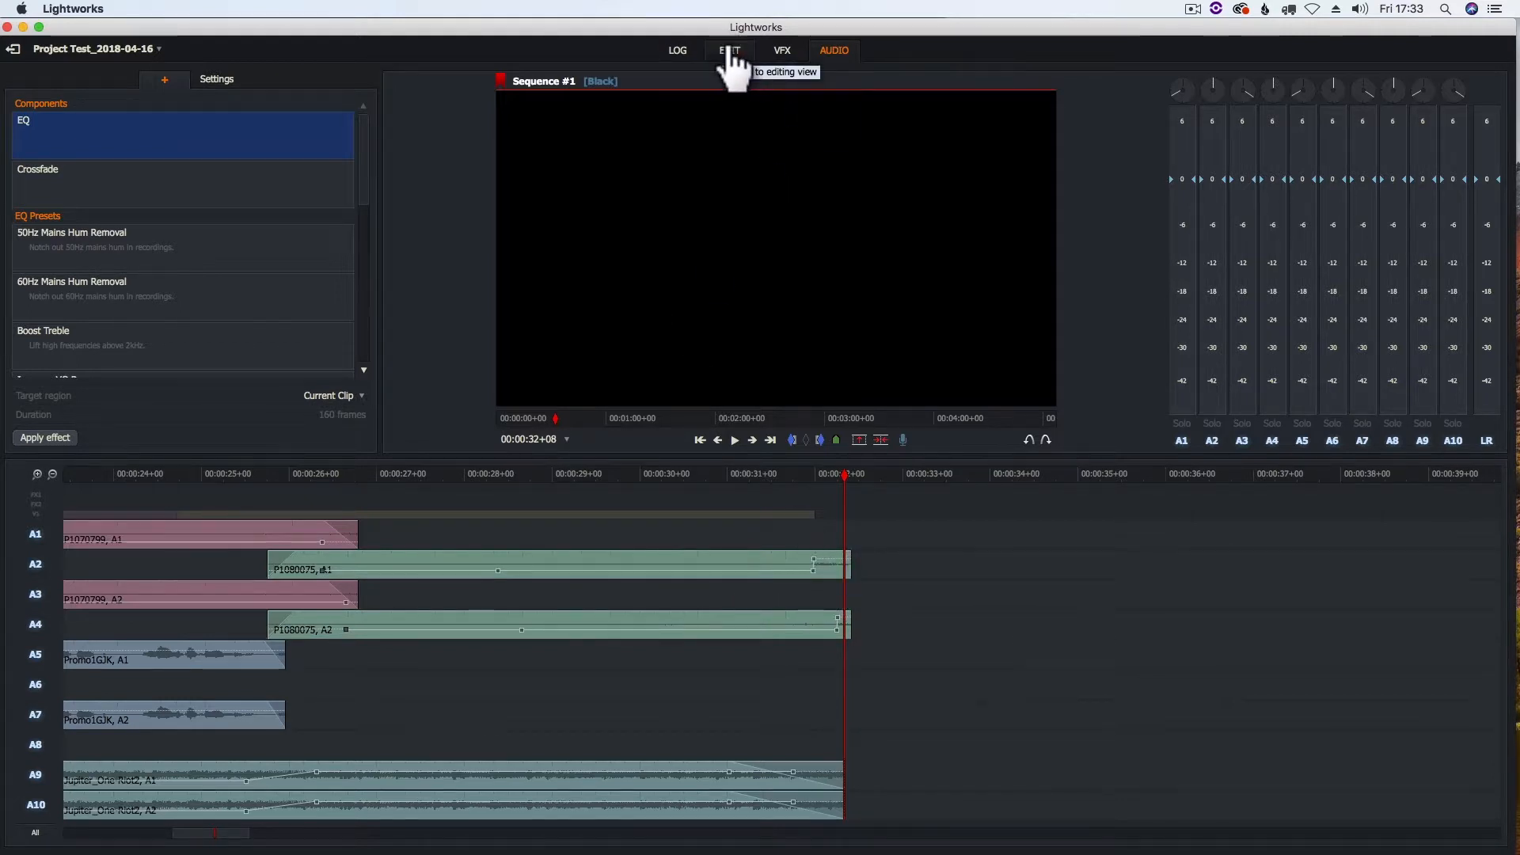
pyautogui.click(35, 639)
pyautogui.click(34, 677)
pyautogui.click(35, 717)
pyautogui.click(35, 736)
pyautogui.click(34, 755)
pyautogui.click(34, 773)
pyautogui.click(34, 792)
pyautogui.click(35, 810)
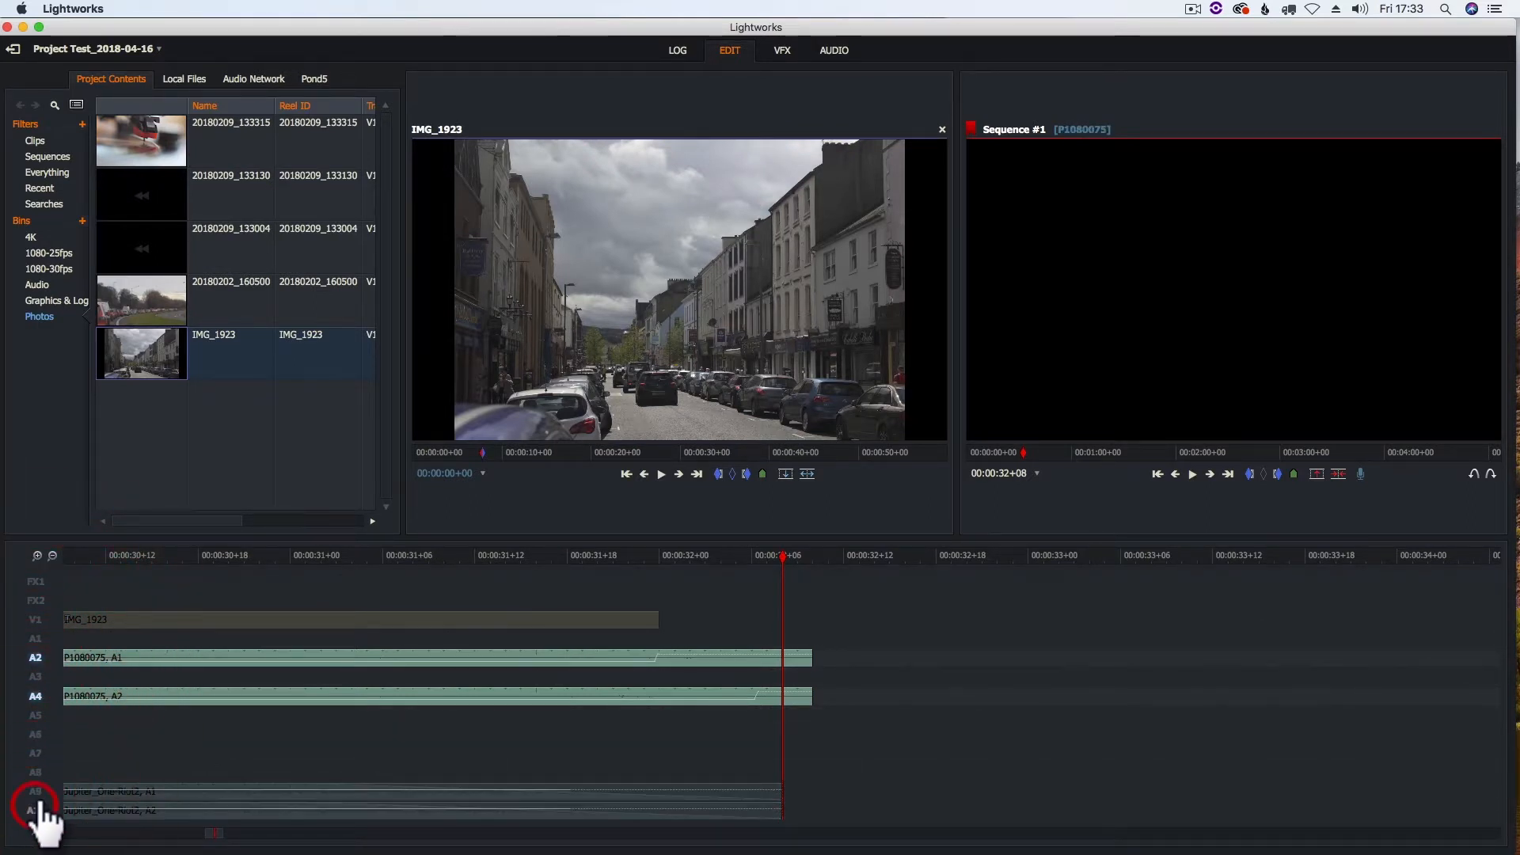
# Extend IMG_1923 on V1 and align the end of P1080075 (A2, A4) with the music's end at 00:00:32+08
pyautogui.moveTo(806, 654); pyautogui.dragTo(787, 628)
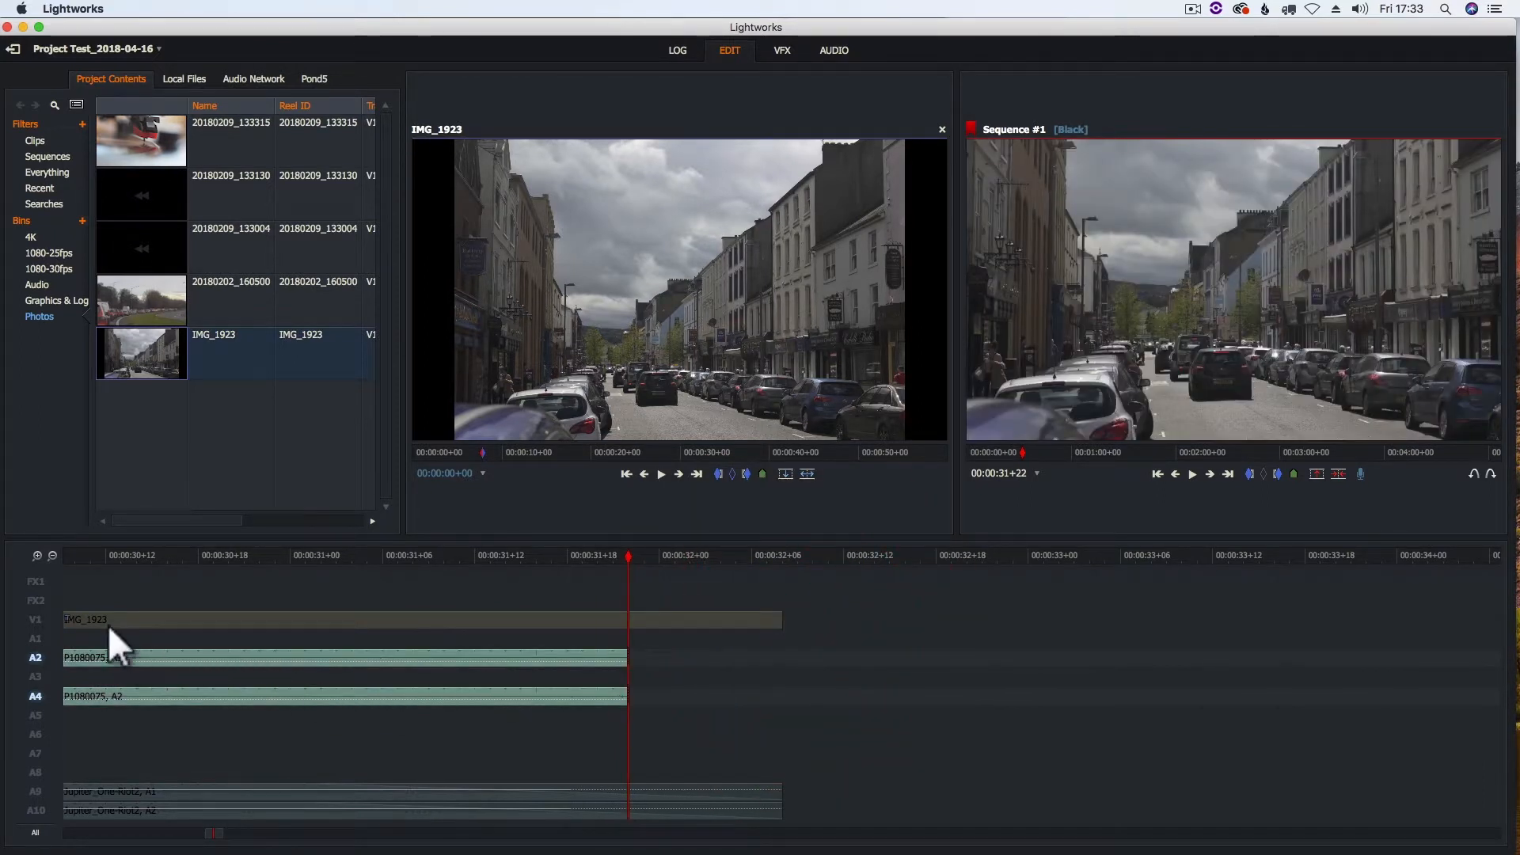
pyautogui.click(36, 657)
pyautogui.moveTo(624, 653); pyautogui.dragTo(793, 667)
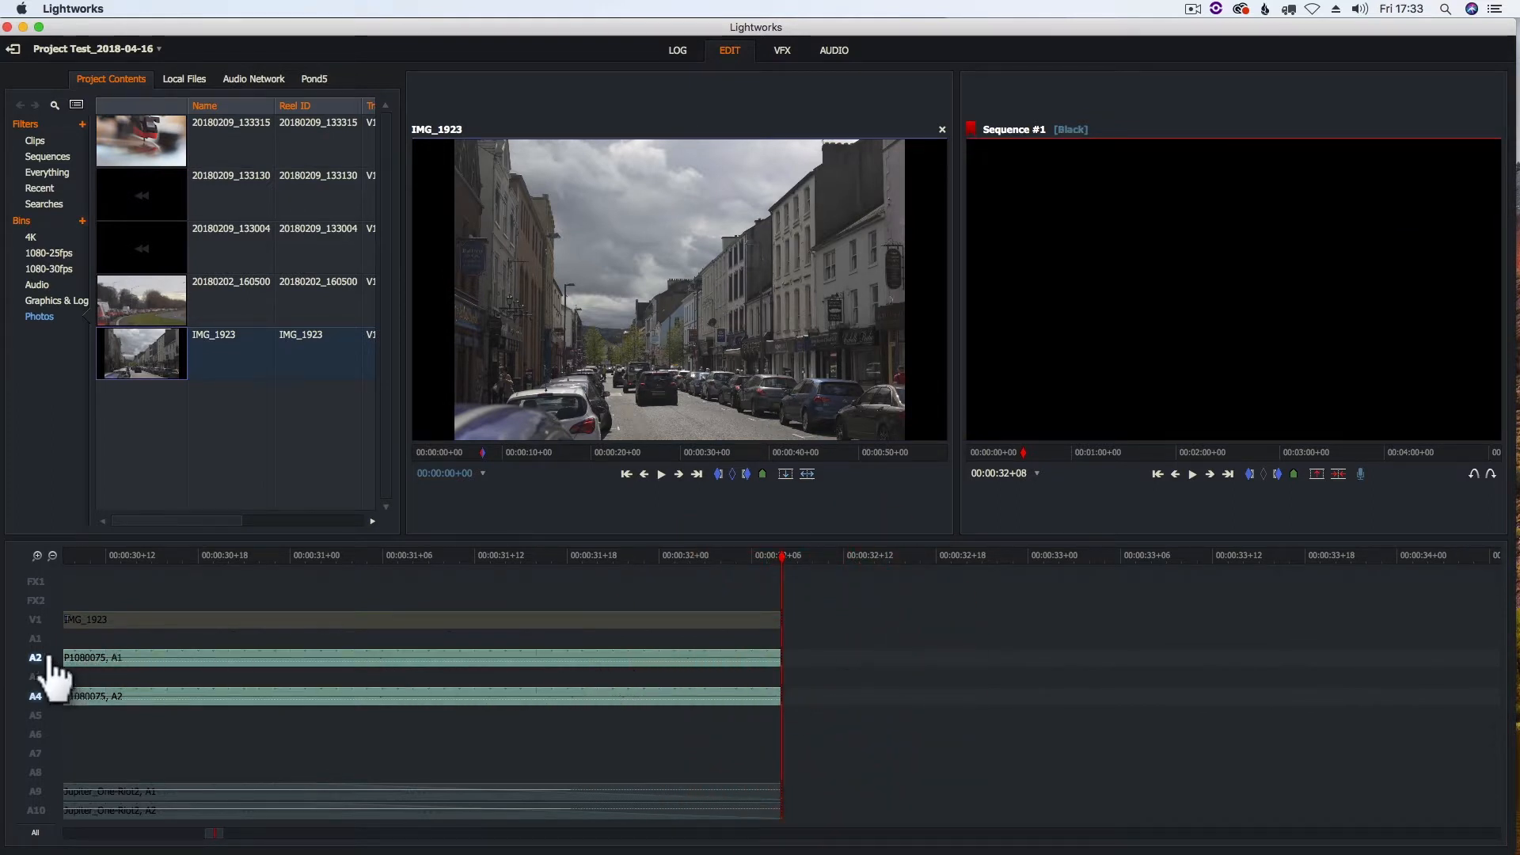
# Fade out the end of P1080075 on tracks A2 and A4 over about 13 frames
pyautogui.click(829, 51)
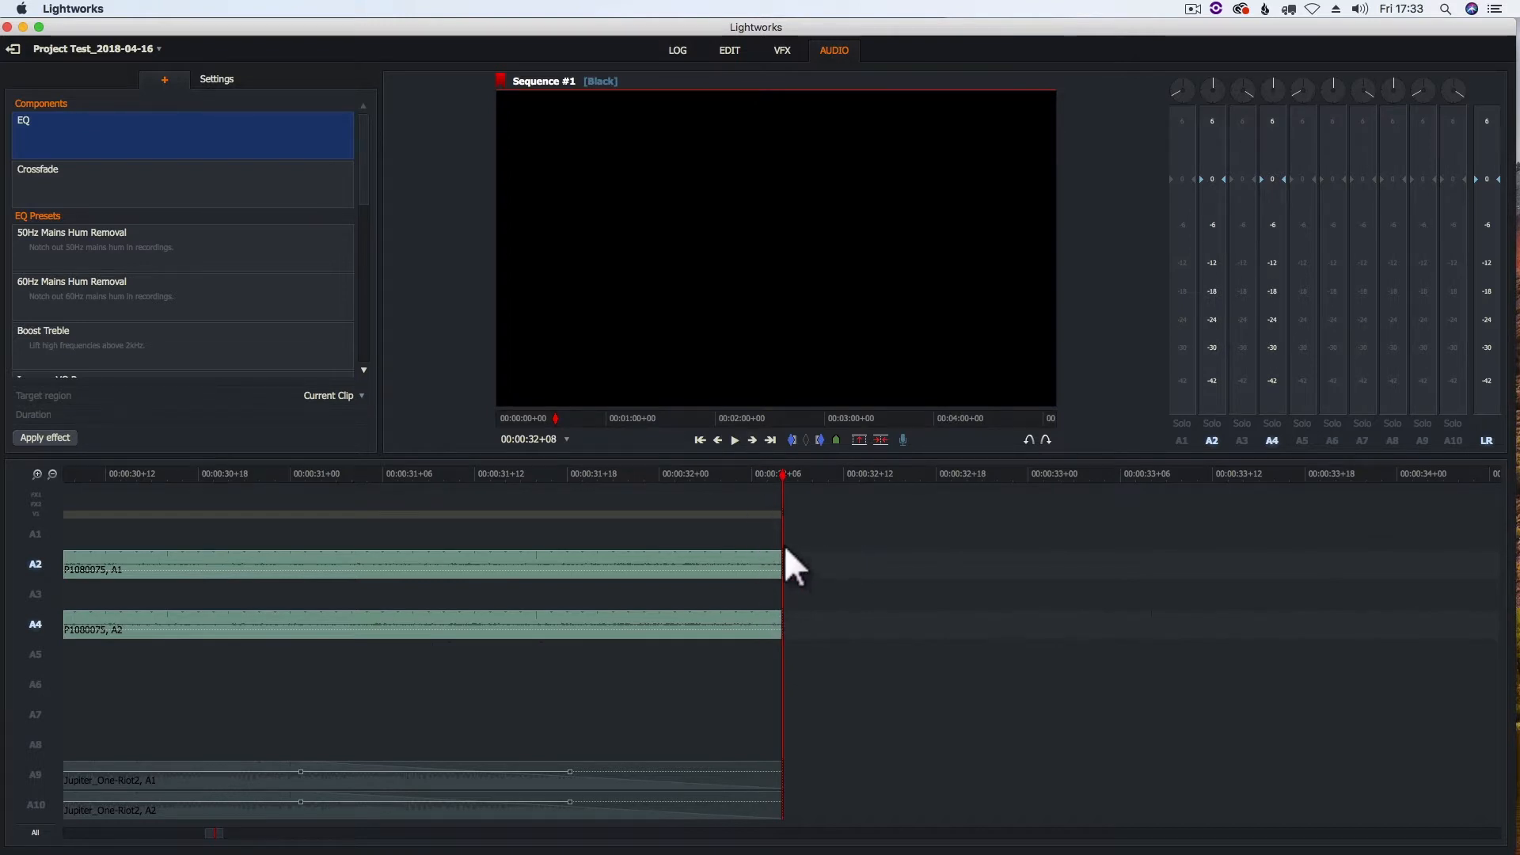
pyautogui.moveTo(776, 554); pyautogui.dragTo(578, 562)
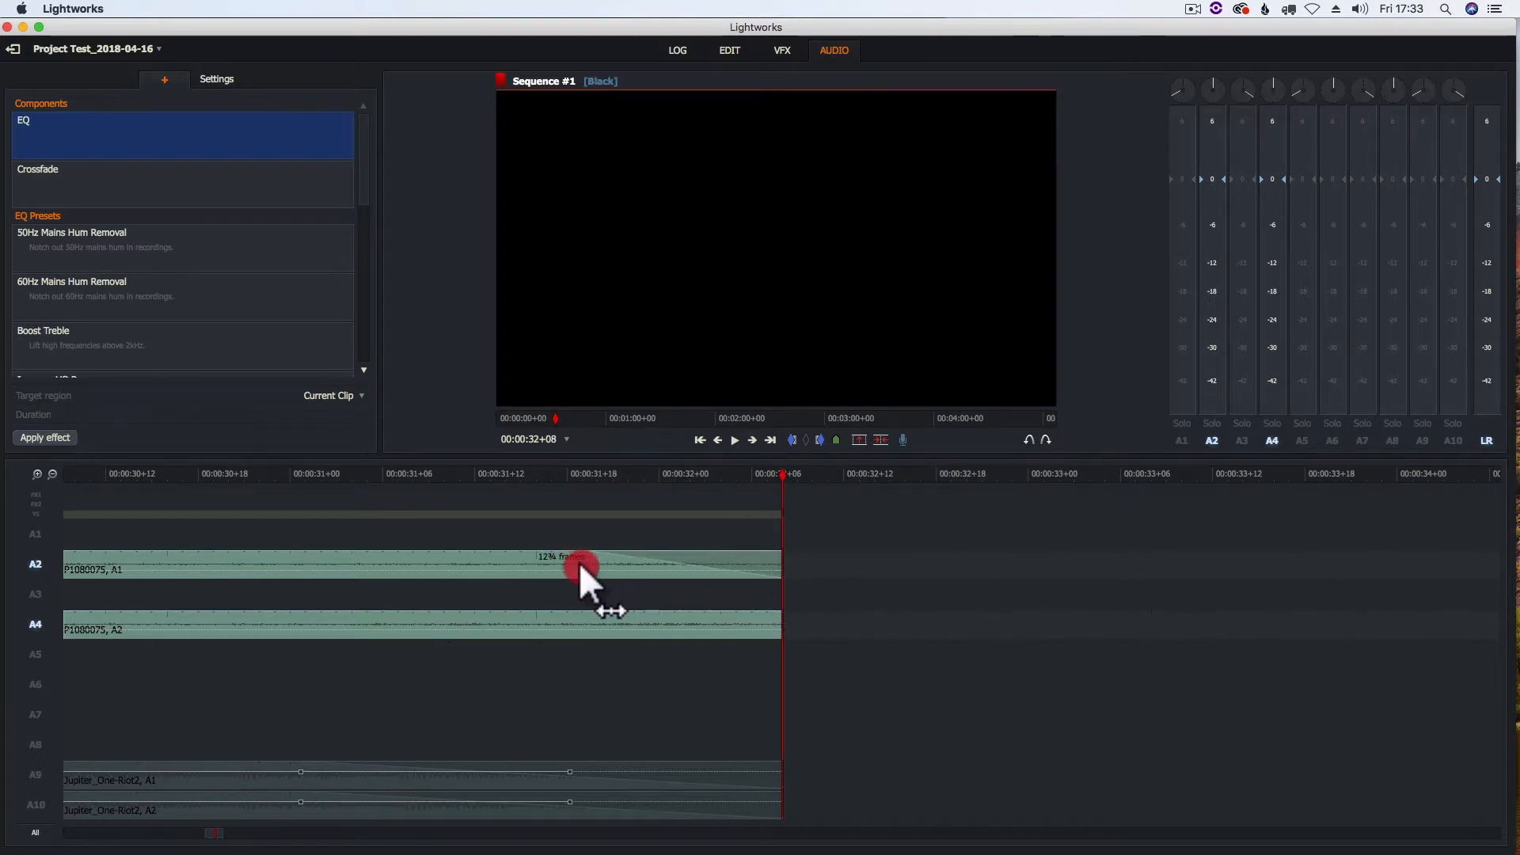
pyautogui.moveTo(772, 612); pyautogui.dragTo(548, 616)
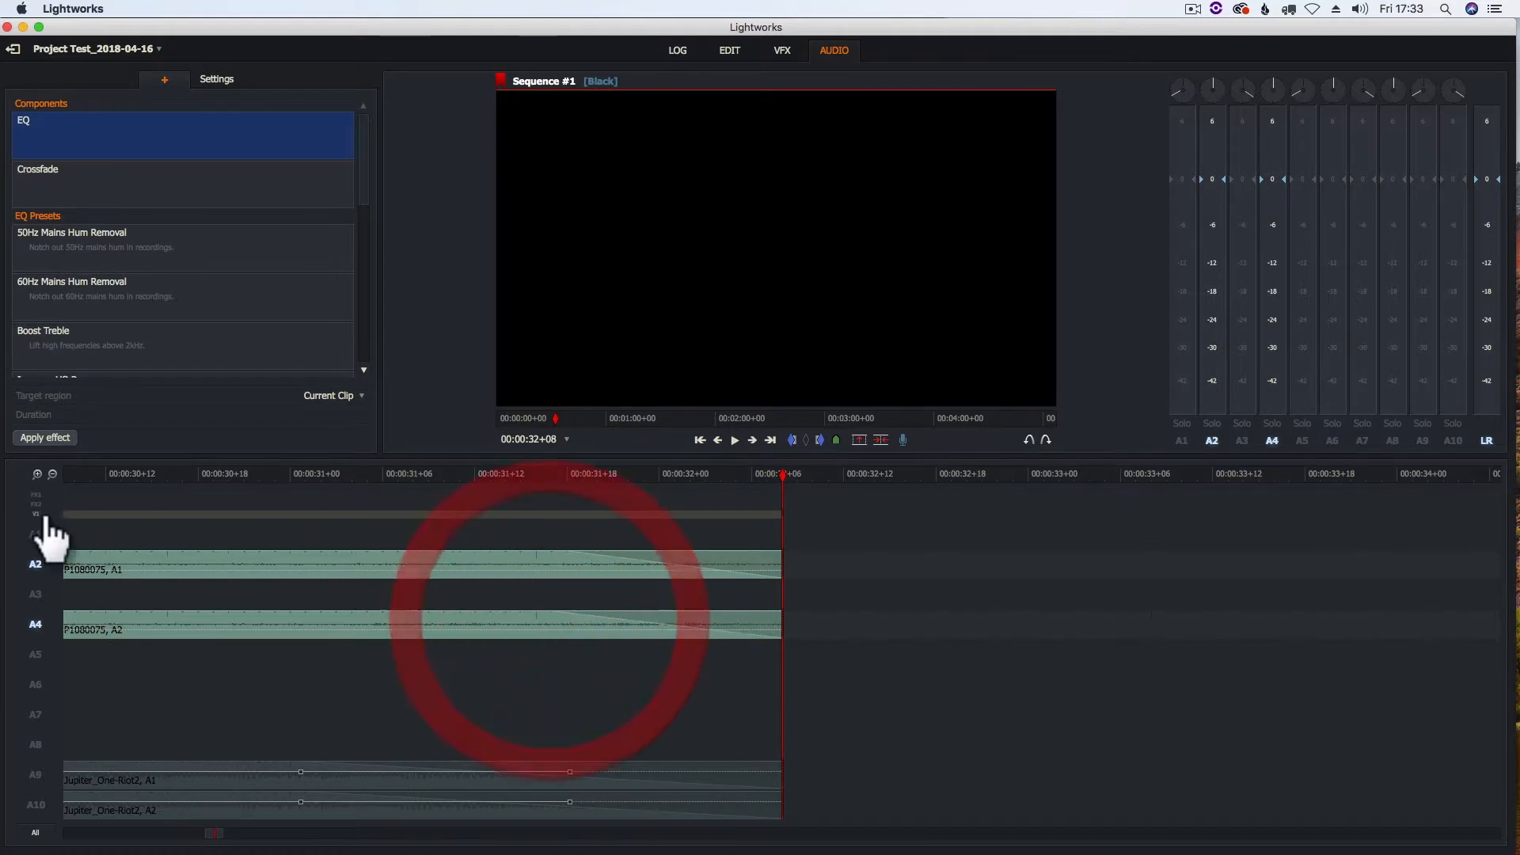
# Show the whole sequence, enable V1 and all audio tracks A1 to A10, and return the playhead to the start
pyautogui.click(730, 52)
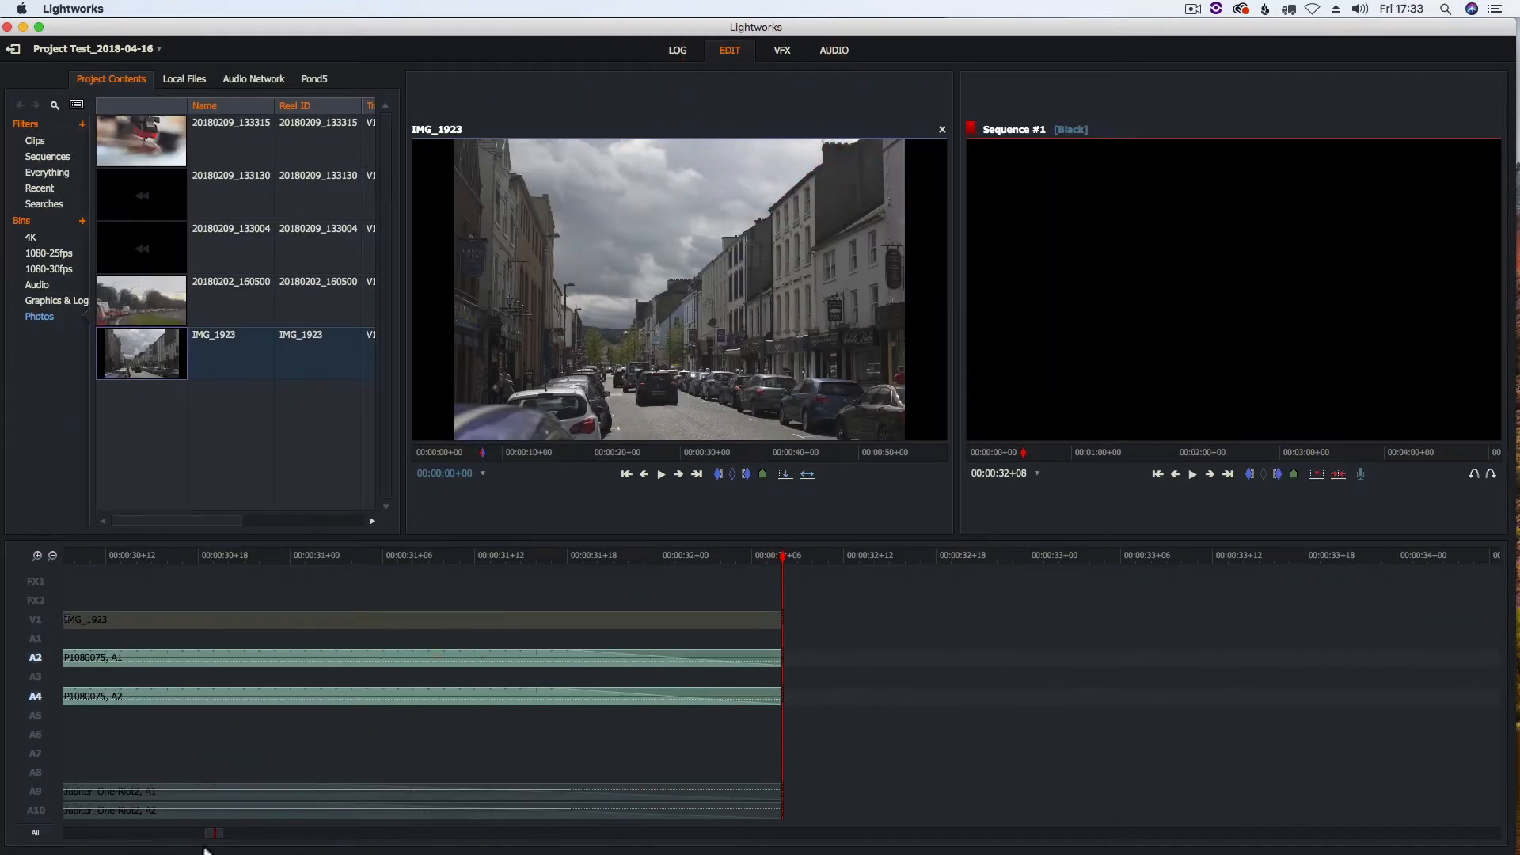
pyautogui.moveTo(206, 837); pyautogui.dragTo(17, 830)
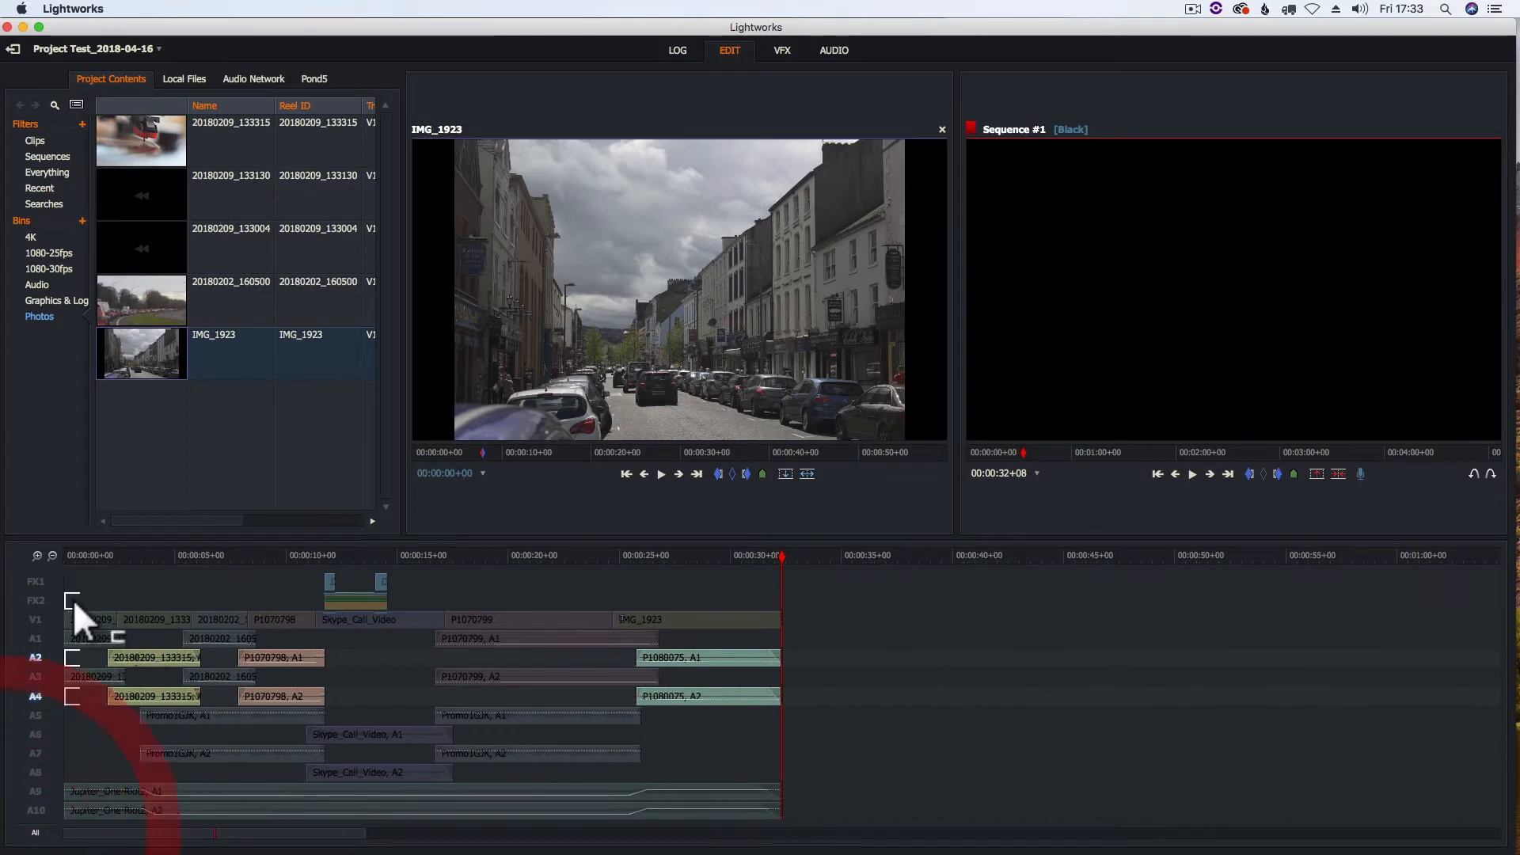
pyautogui.moveTo(35, 622); pyautogui.dragTo(35, 815)
pyautogui.moveTo(779, 554); pyautogui.dragTo(46, 582)
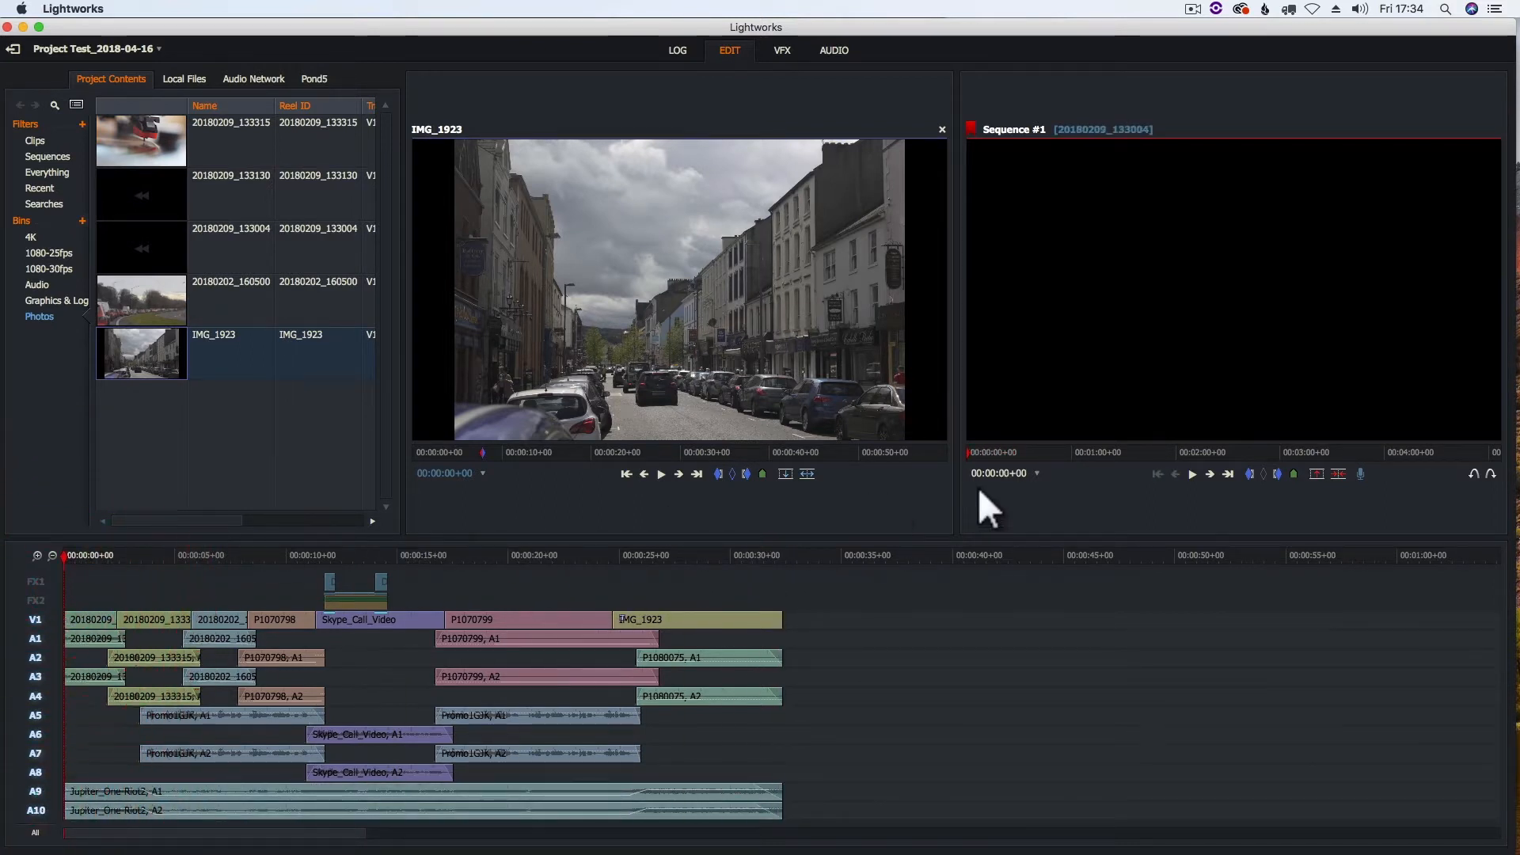
# Play the opening seconds of the sequence and return the playhead to 00:00:00+00
pyautogui.click(1192, 473)
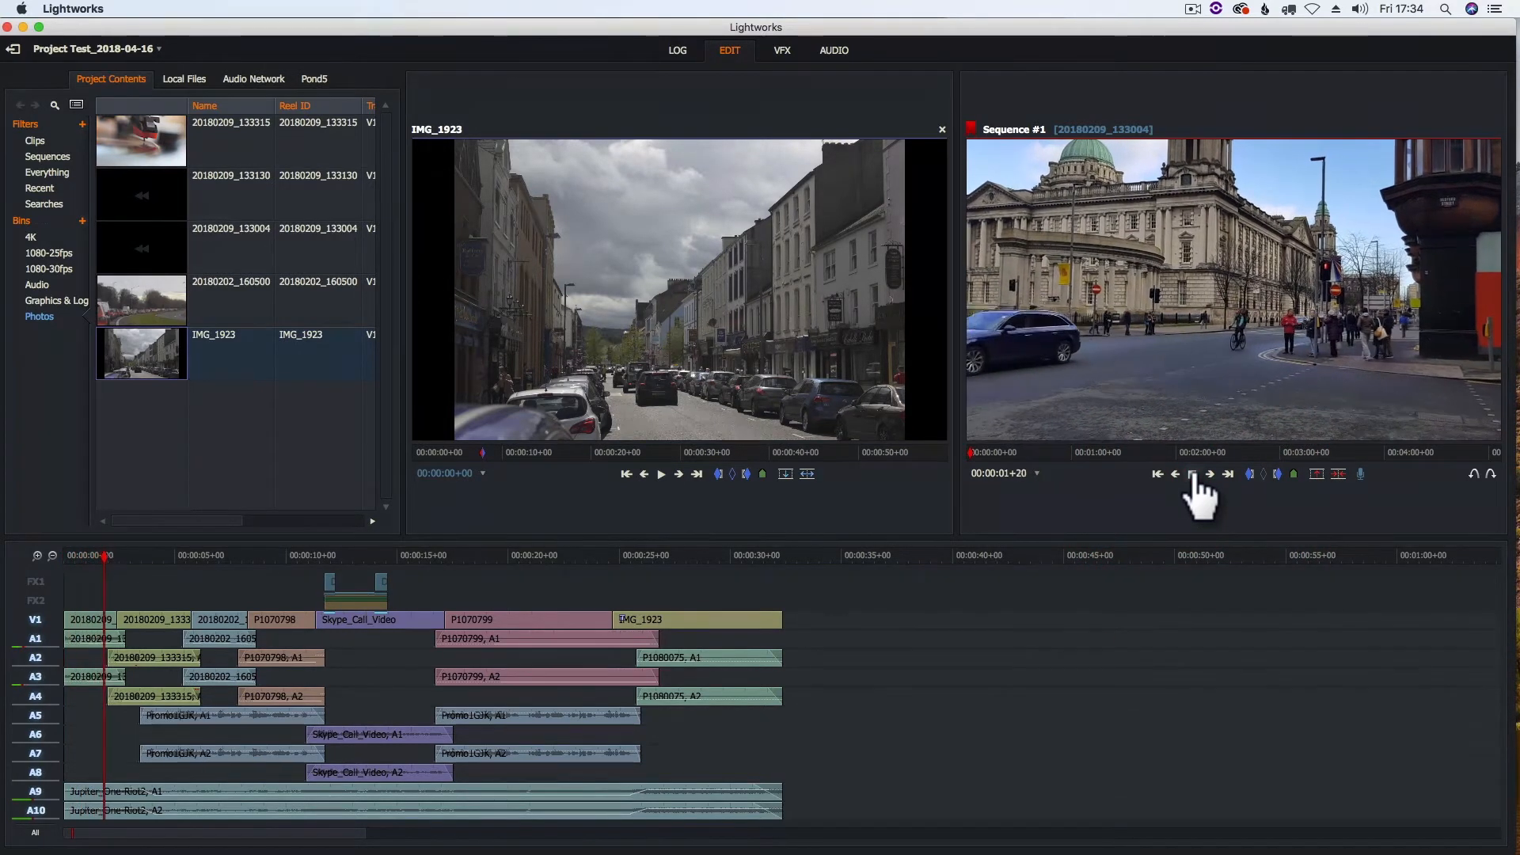
pyautogui.click(1192, 475)
pyautogui.click(65, 556)
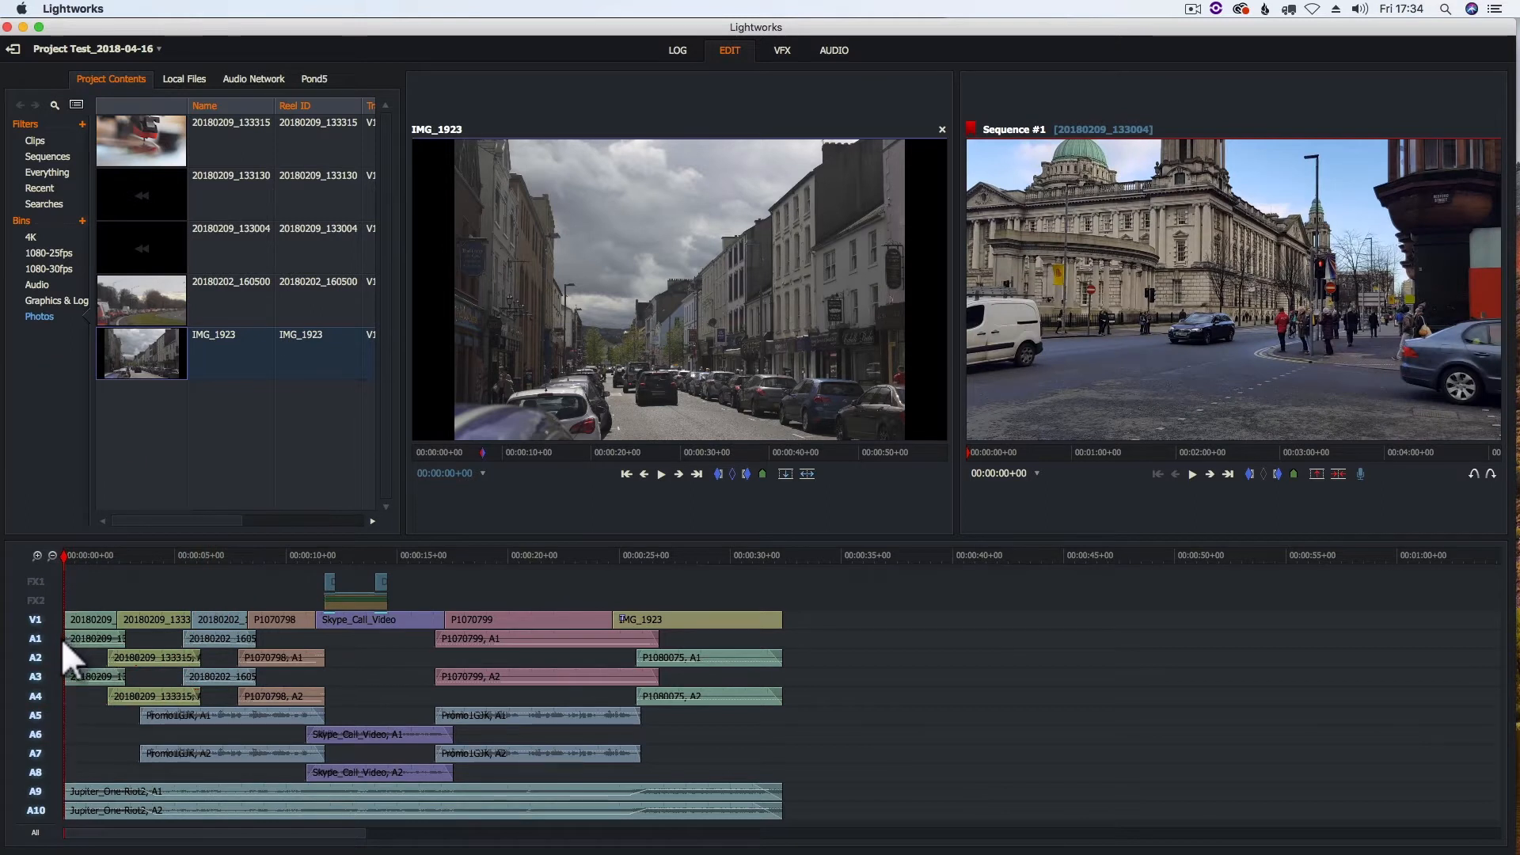
# Fade in the starts of 20180209_133004 (A1, A3) and Jupiter_One-Riot2 (A9, A10) over about 8 frames each
pyautogui.click(839, 52)
pyautogui.moveTo(67, 521); pyautogui.dragTo(196, 535)
pyautogui.moveTo(69, 592); pyautogui.dragTo(198, 595)
pyautogui.moveTo(70, 767); pyautogui.dragTo(200, 768)
pyautogui.moveTo(69, 795); pyautogui.dragTo(188, 796)
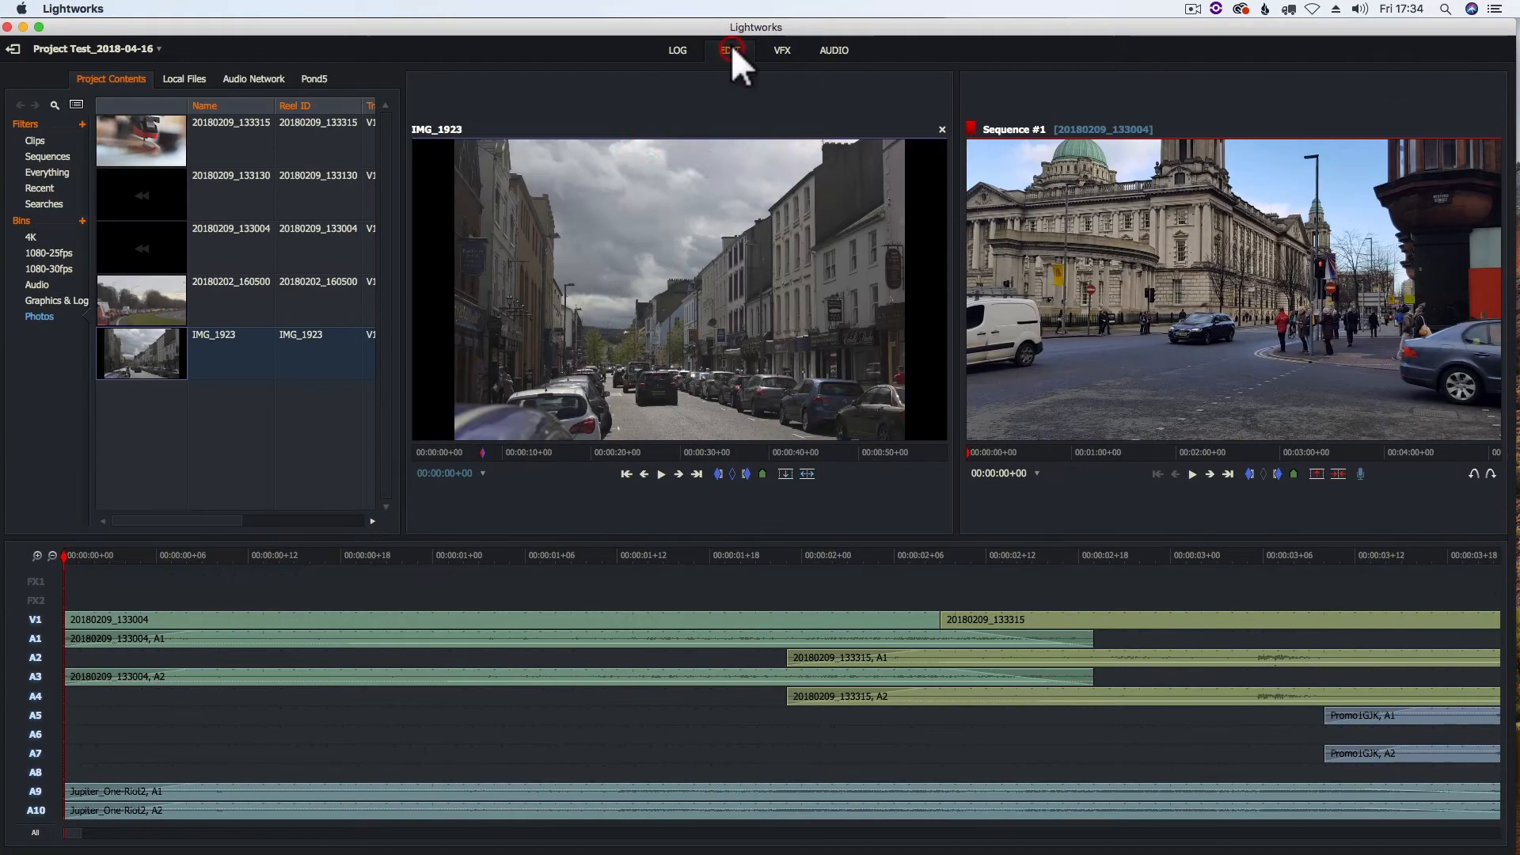
# Show the whole sequence in the editing view and play it back from start to end
pyautogui.click(735, 49)
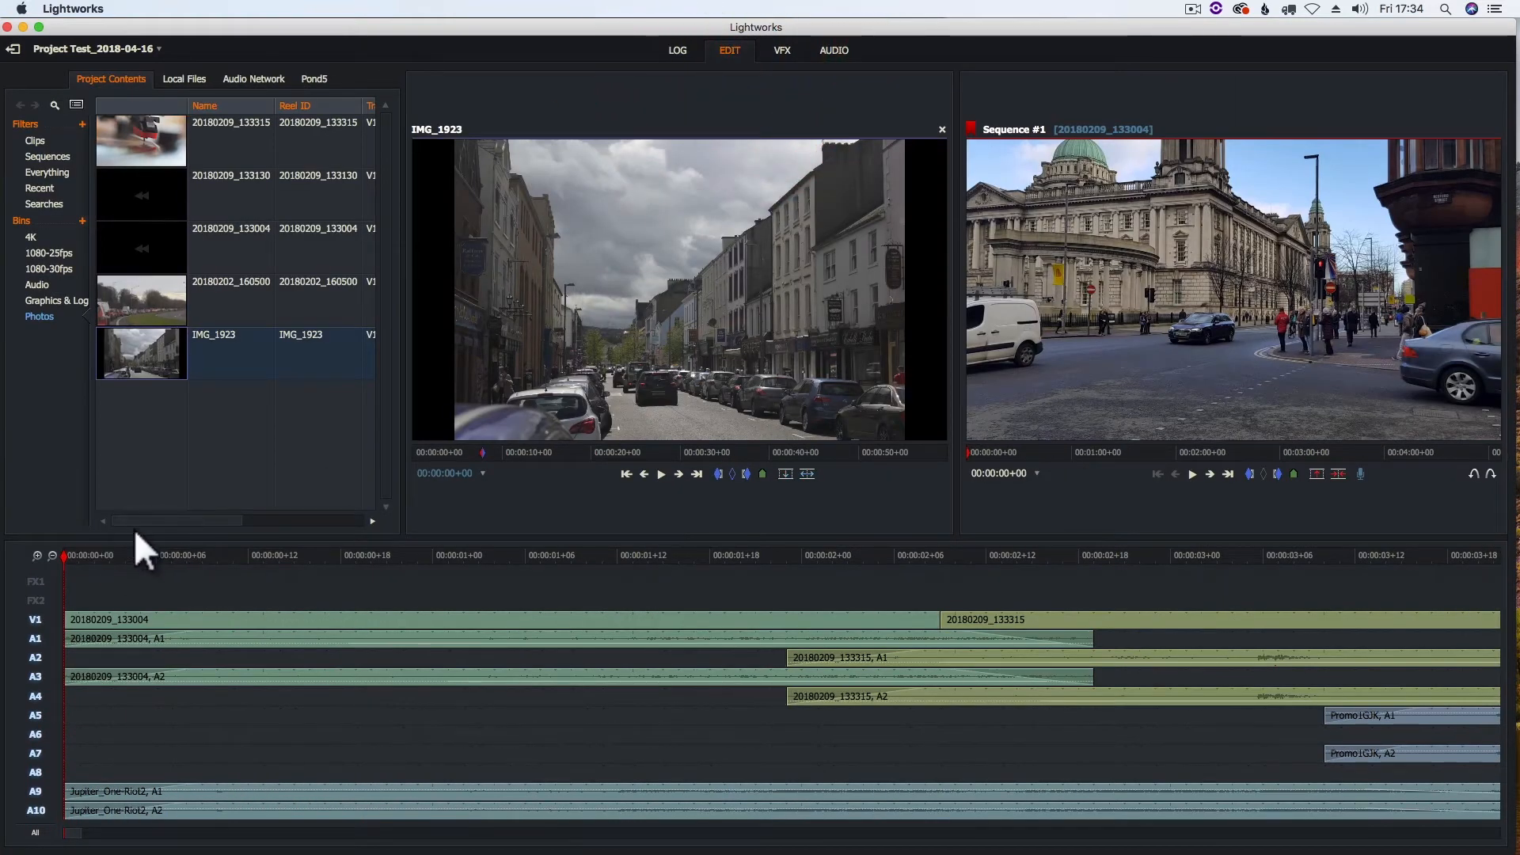
pyautogui.moveTo(88, 832); pyautogui.dragTo(328, 834)
pyautogui.click(57, 552)
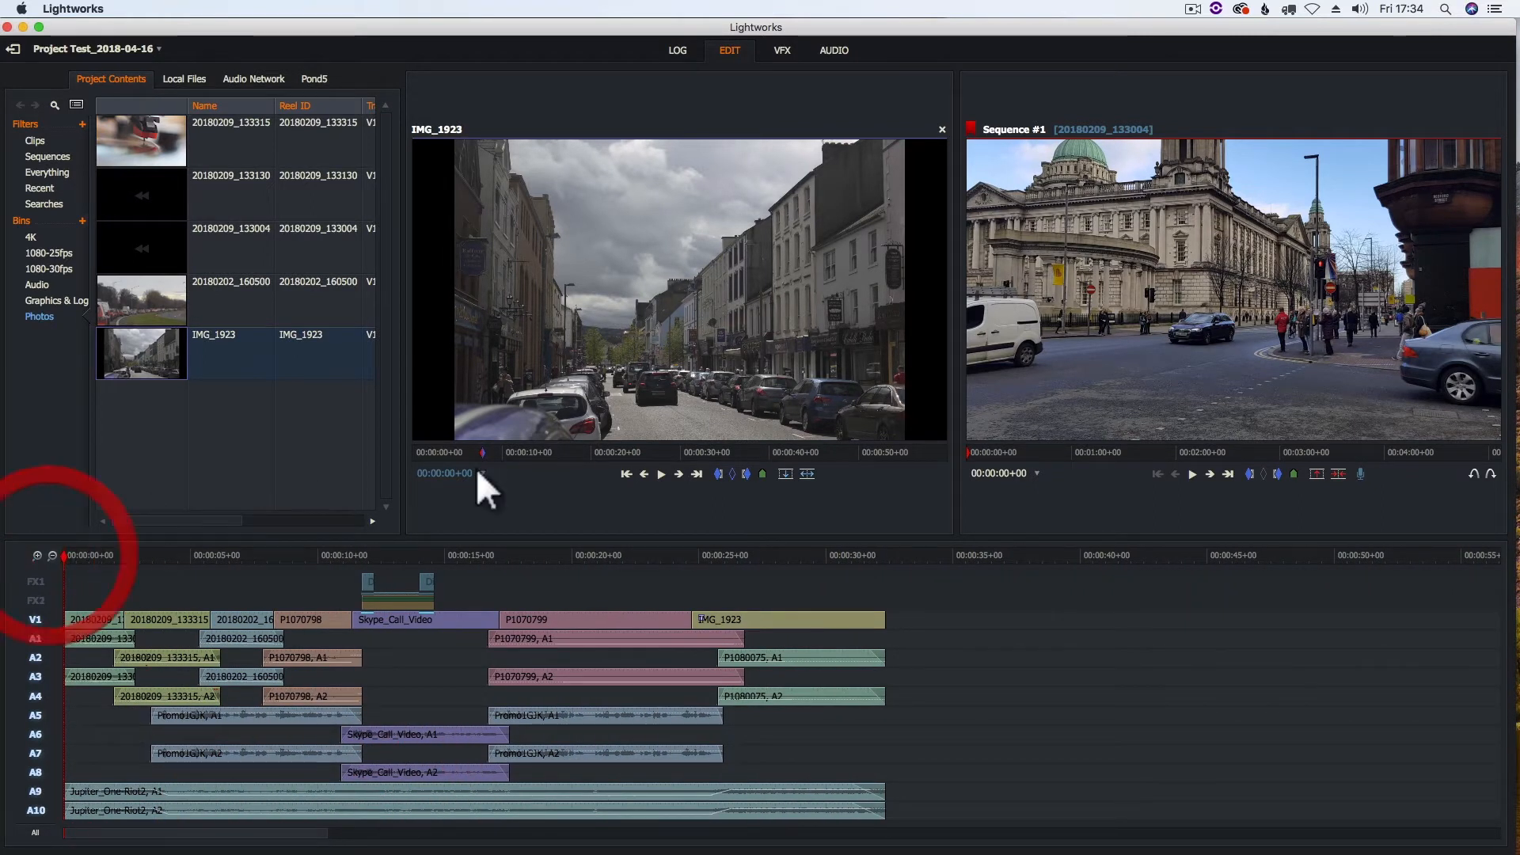
pyautogui.click(1192, 474)
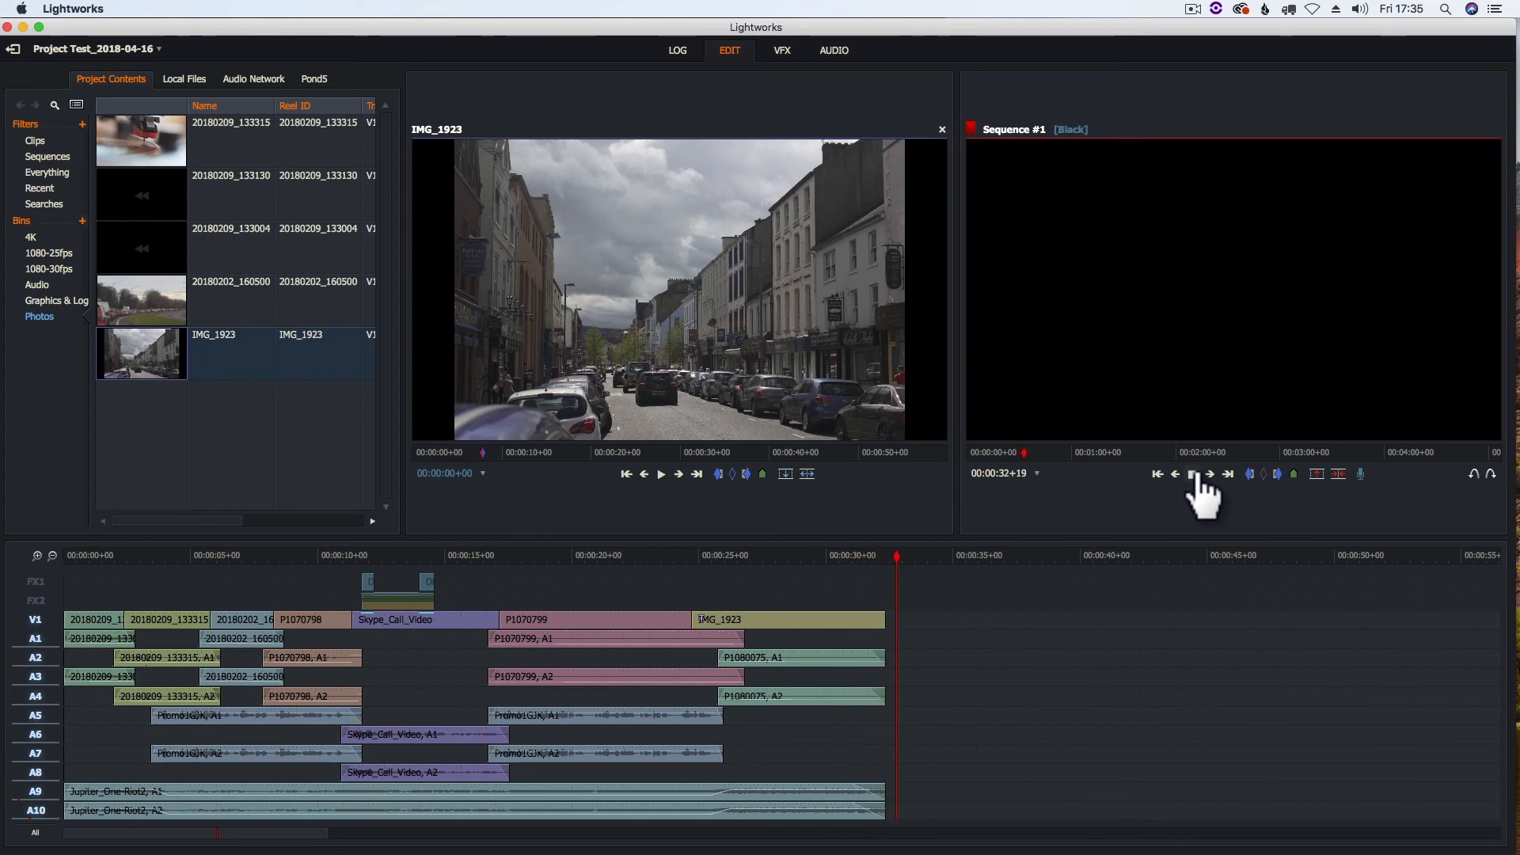
pyautogui.click(1192, 474)
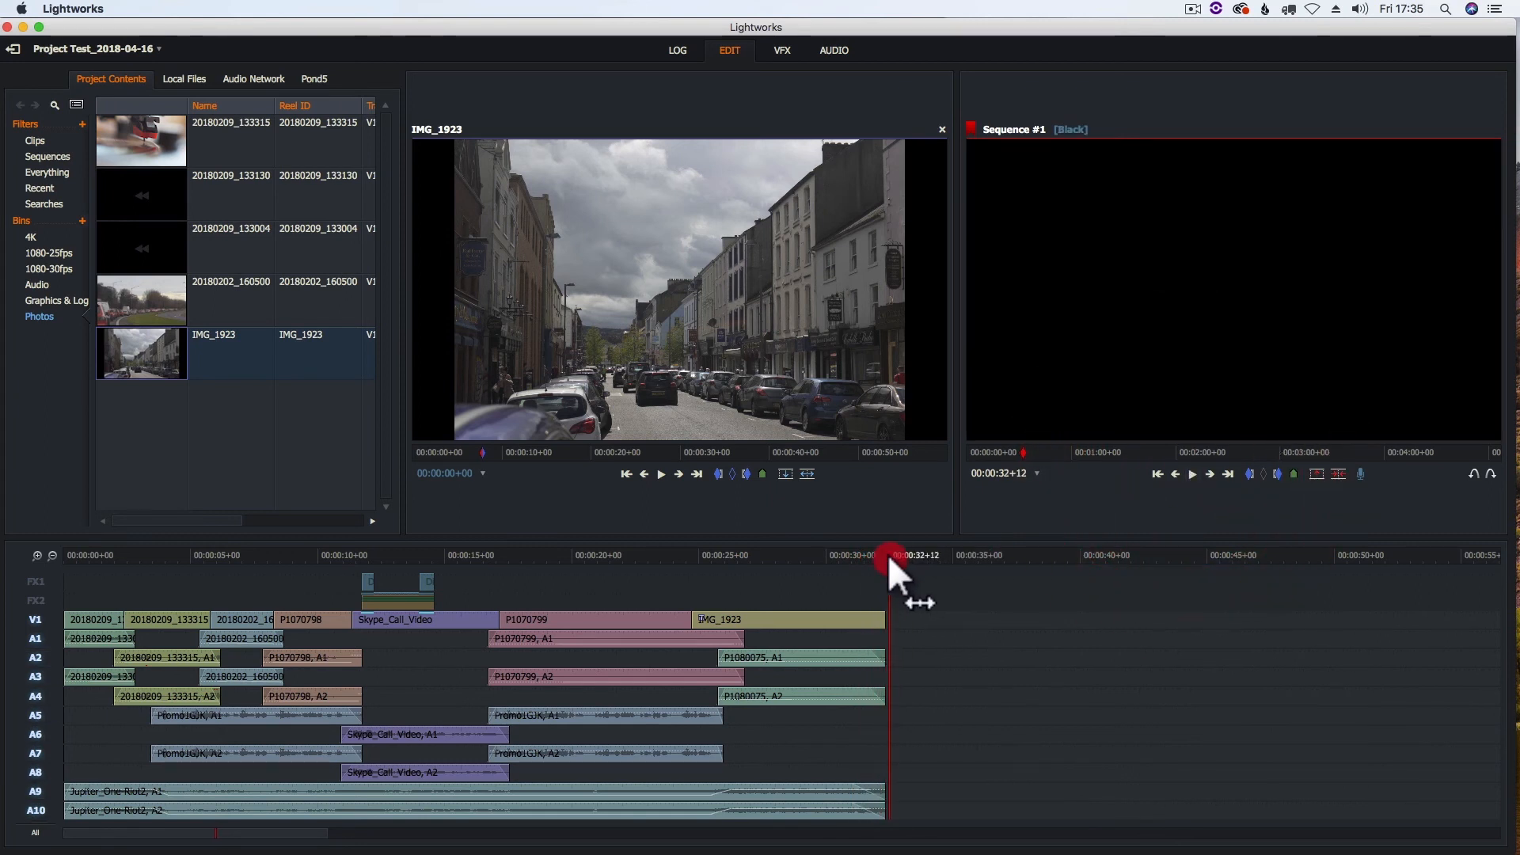